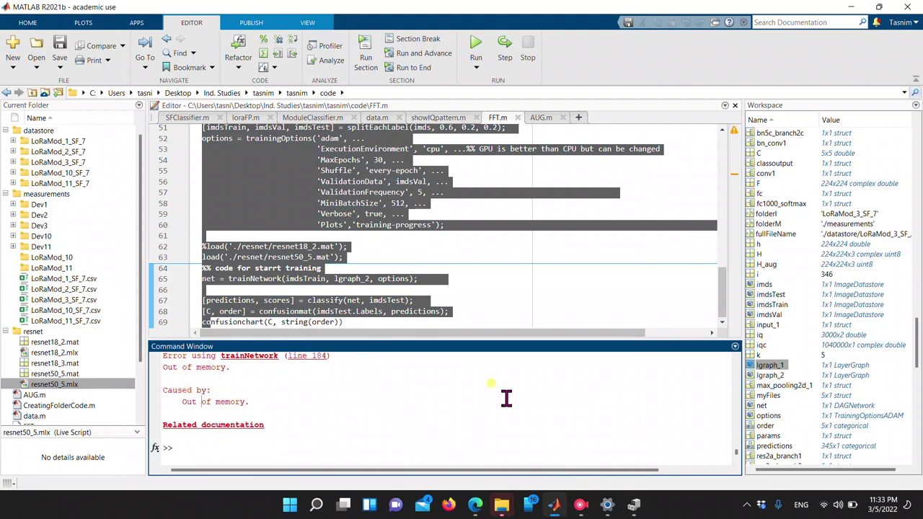
Step: Switch to File Explorer and check the free space on the Acer (C:) and Data (D:) drives in This PC
mouse_move(501, 505)
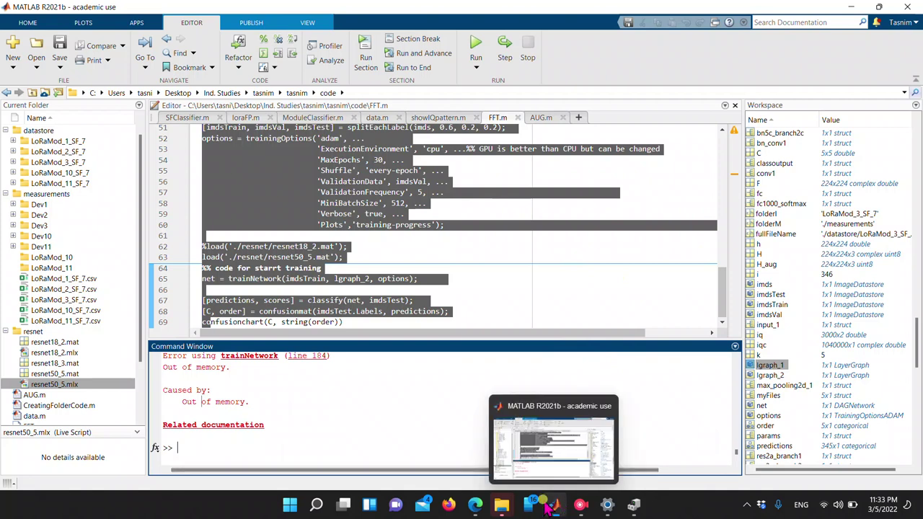
click(850, 9)
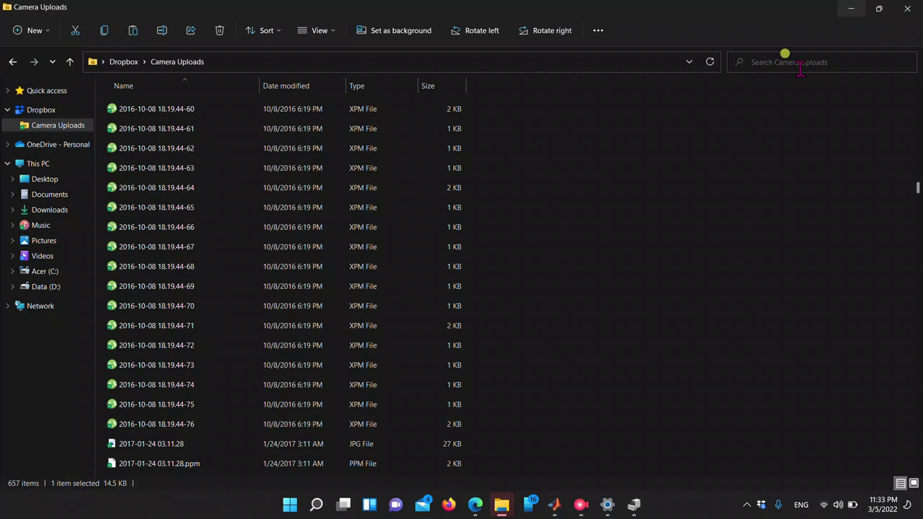
click(33, 281)
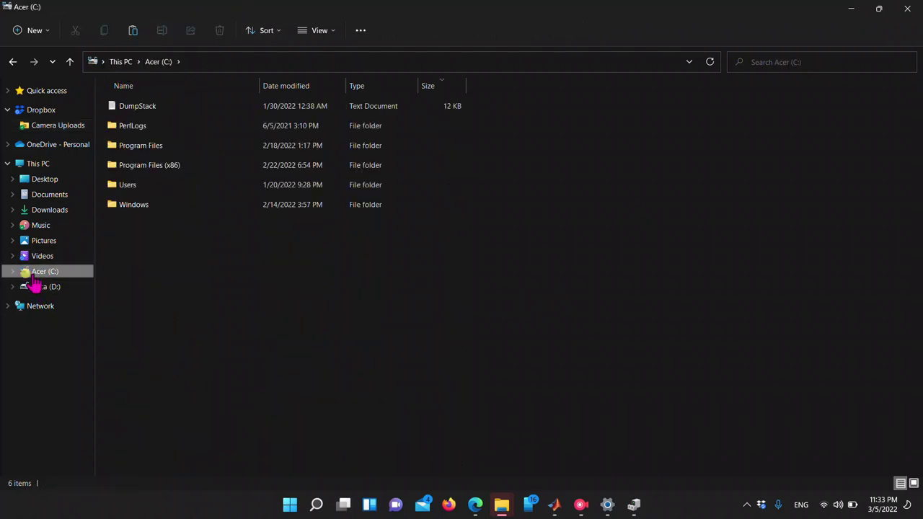
click(119, 63)
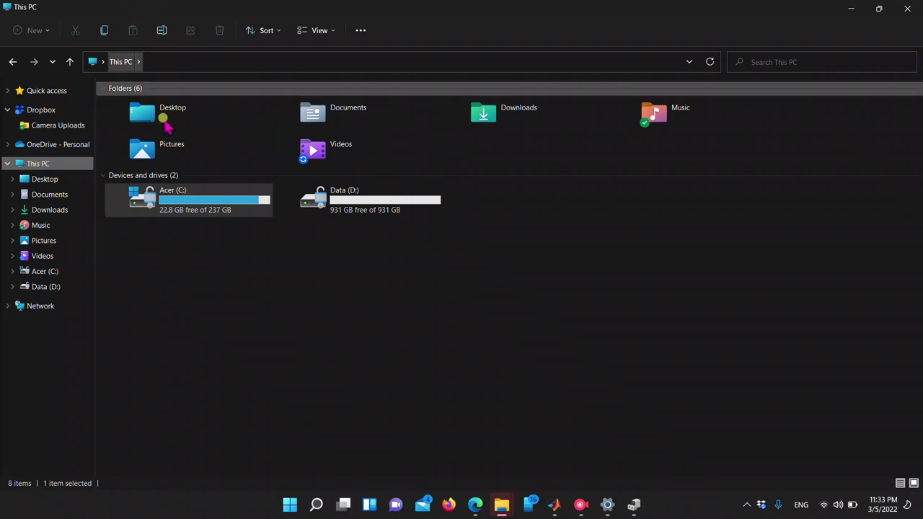
mouse_move(228, 221)
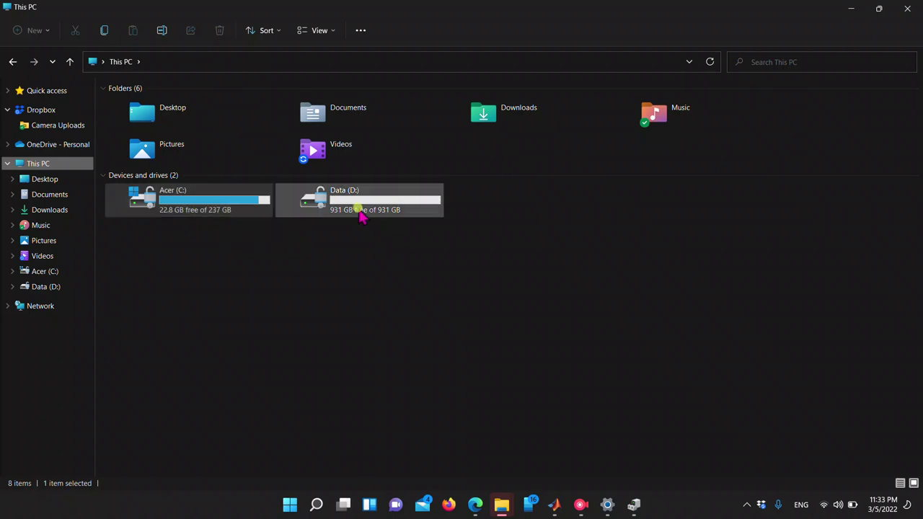
mouse_move(357, 217)
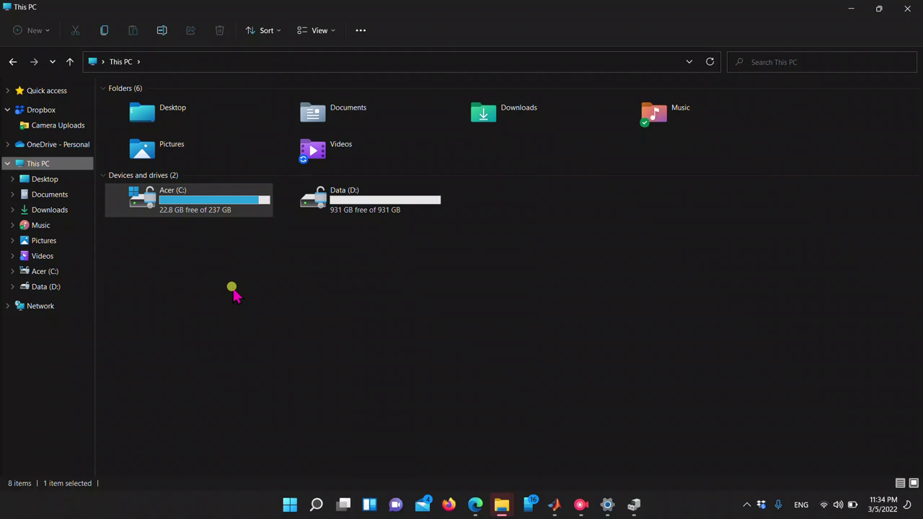
mouse_move(580, 503)
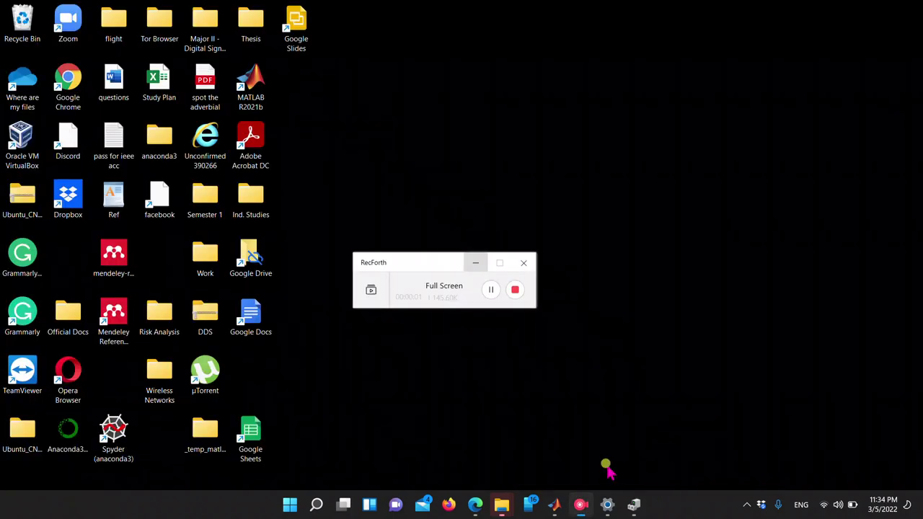
click(609, 467)
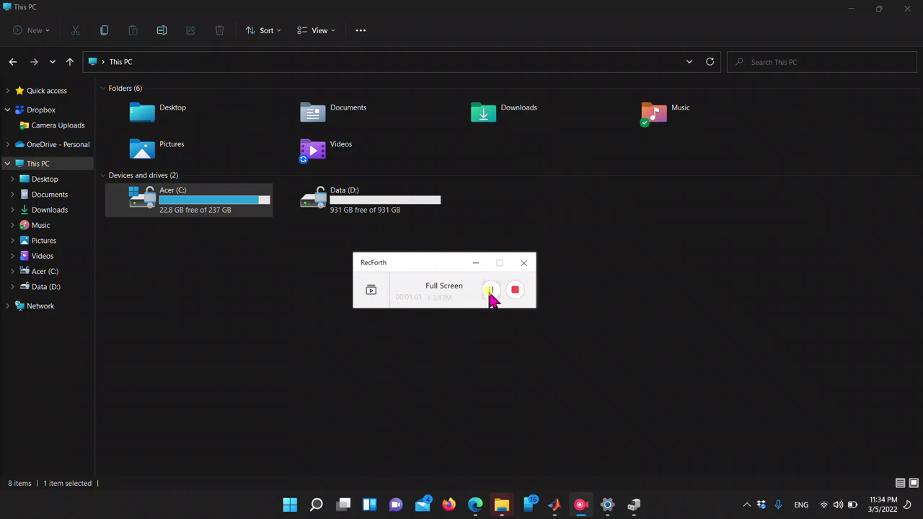
click(487, 289)
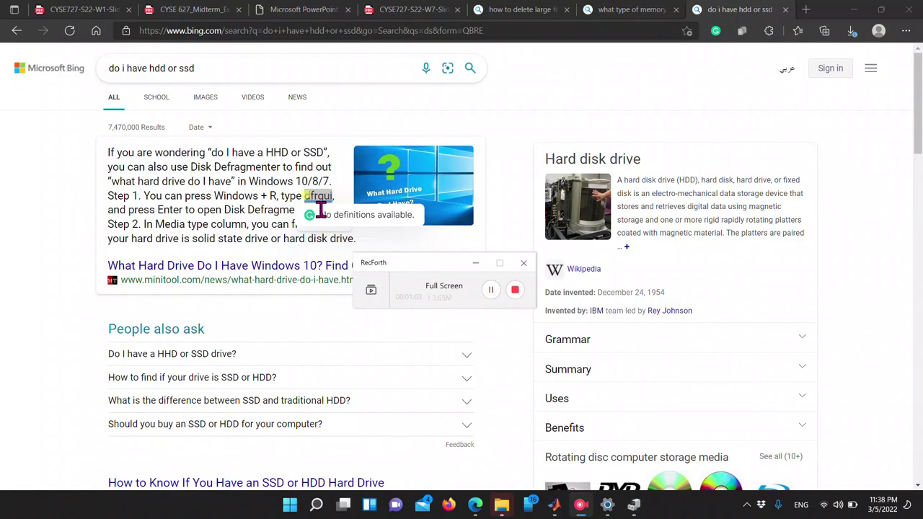
Step: Copy the dfrgui command from the search answer and execute it in the Run dialog to open Optimize Drives
double_click(316, 195)
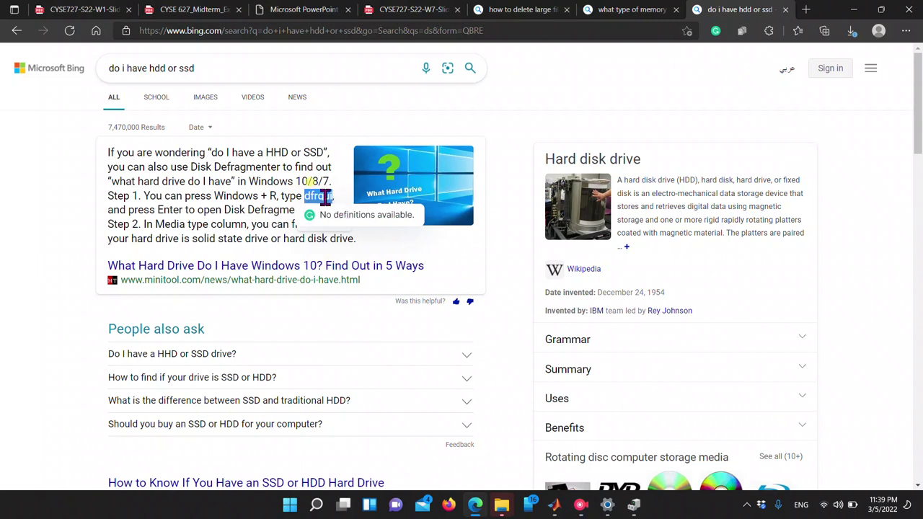
right_click(321, 189)
click(333, 207)
click(317, 503)
text(run)
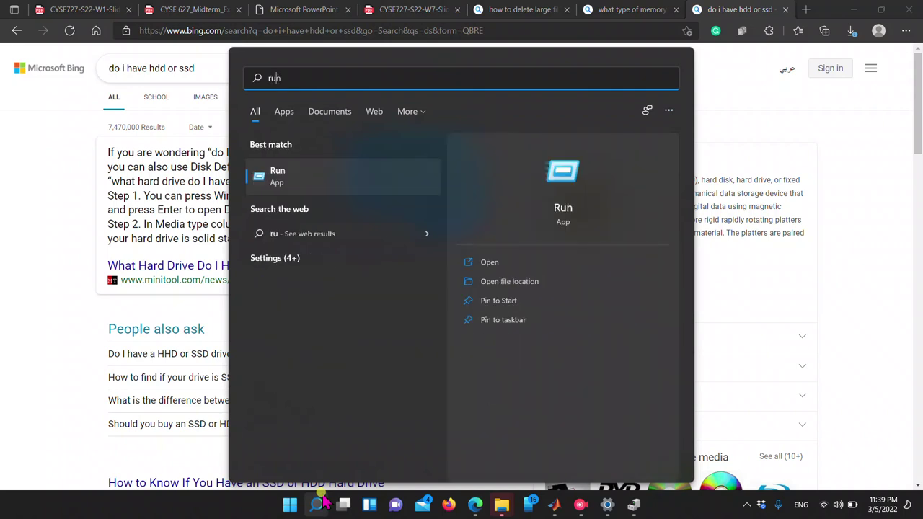
click(294, 189)
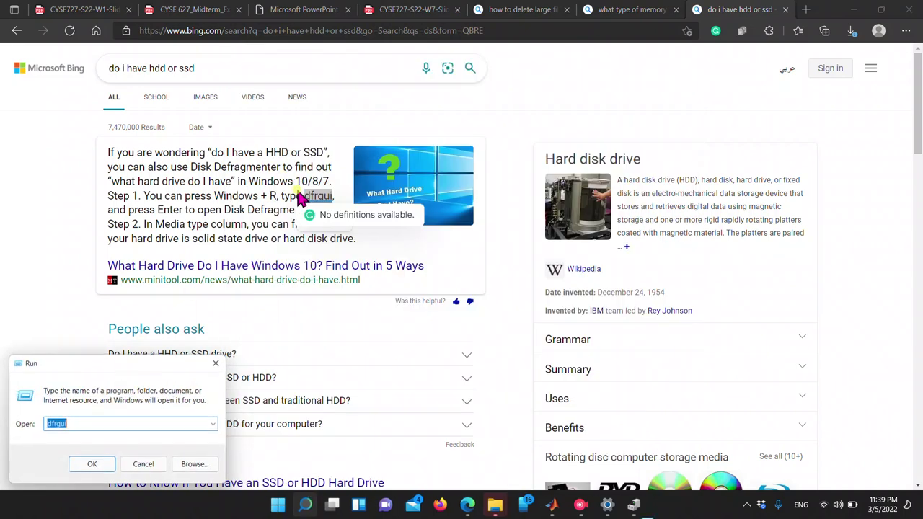
double_click(66, 422)
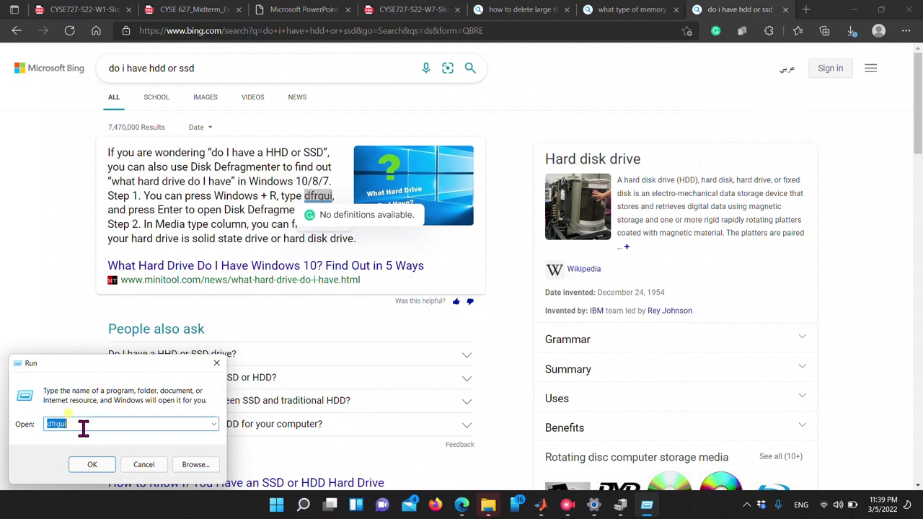
click(97, 464)
click(98, 464)
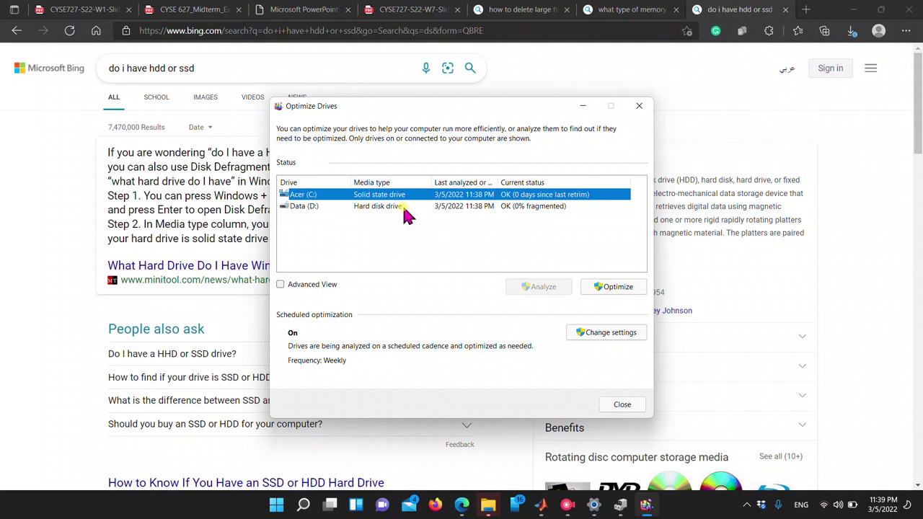
Step: Optimize the Data (D:) hard disk drive, enable Advanced View for the drive list, and close Optimize Drives
click(408, 237)
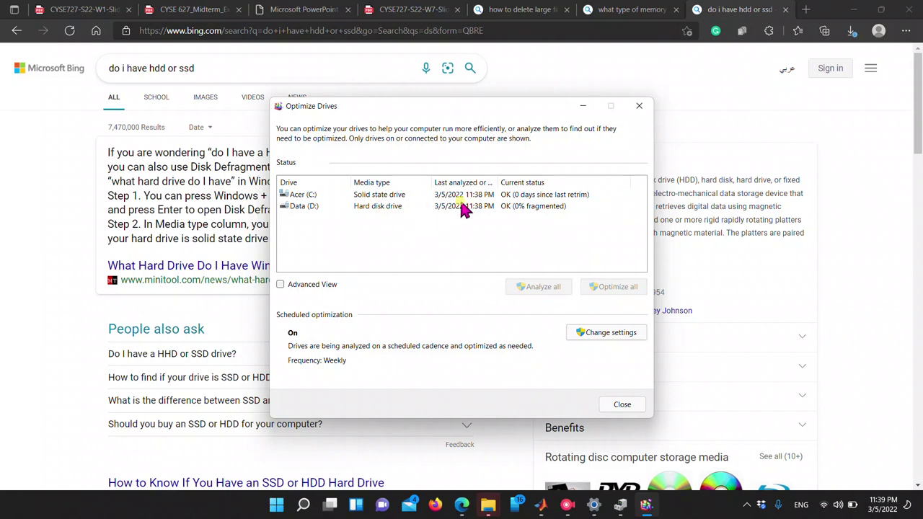
click(464, 209)
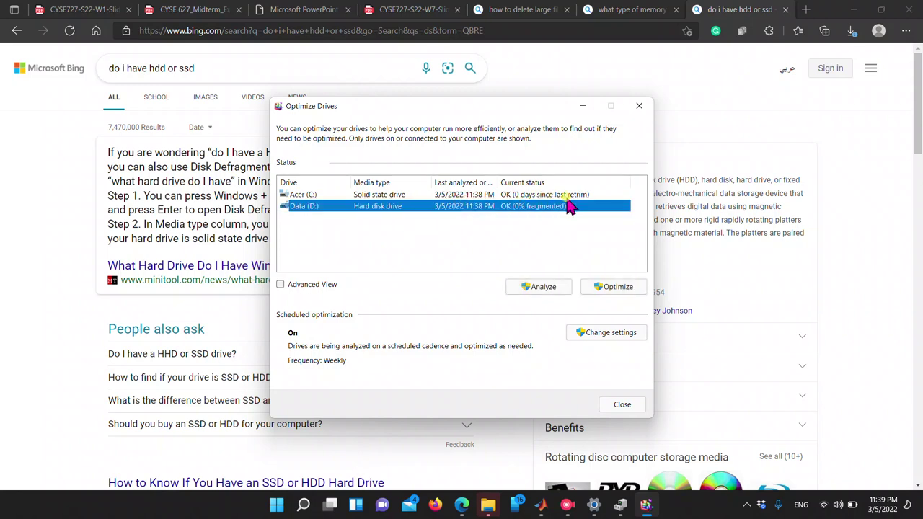
click(599, 292)
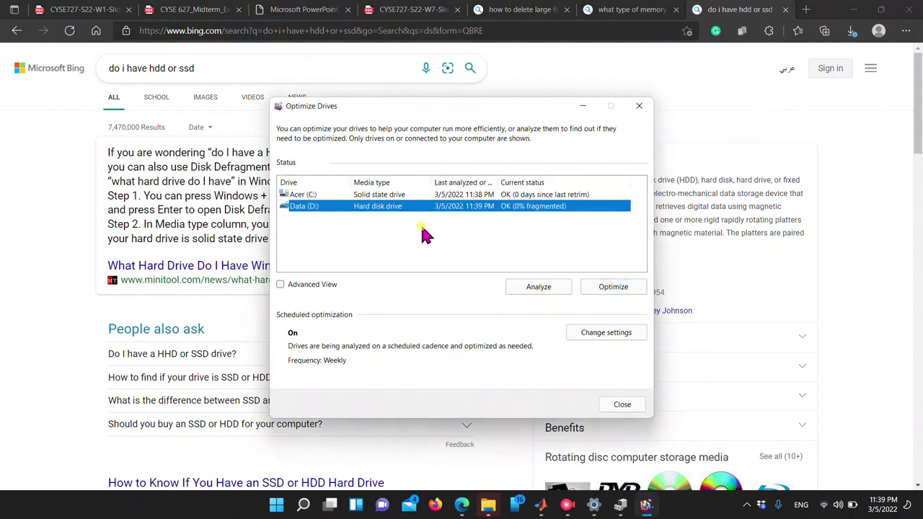
click(308, 289)
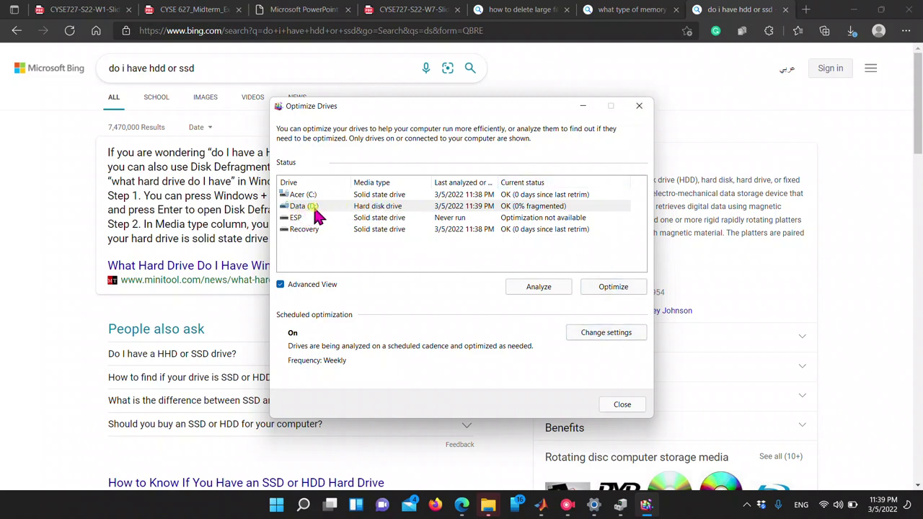
click(637, 110)
Step: Return to the This PC window in File Explorer, check the Acer (C:) drive's free space, and open the drive
mouse_move(501, 504)
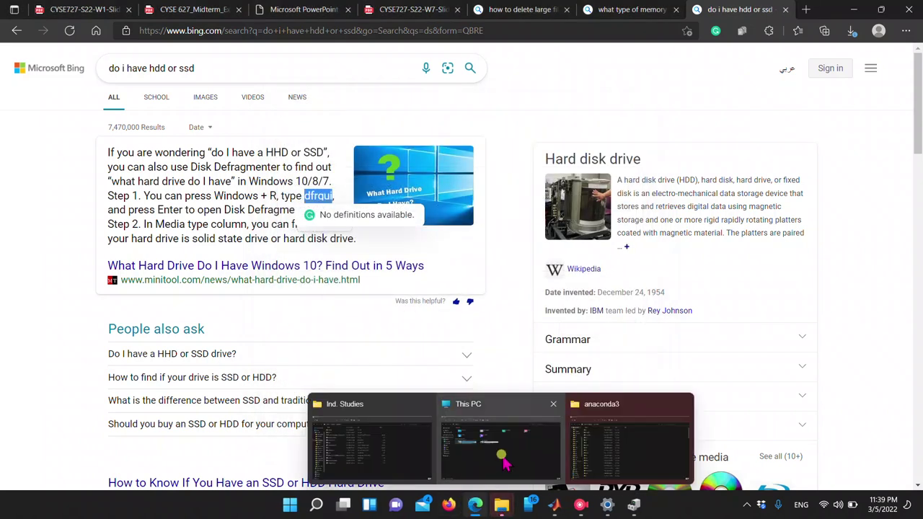
click(516, 436)
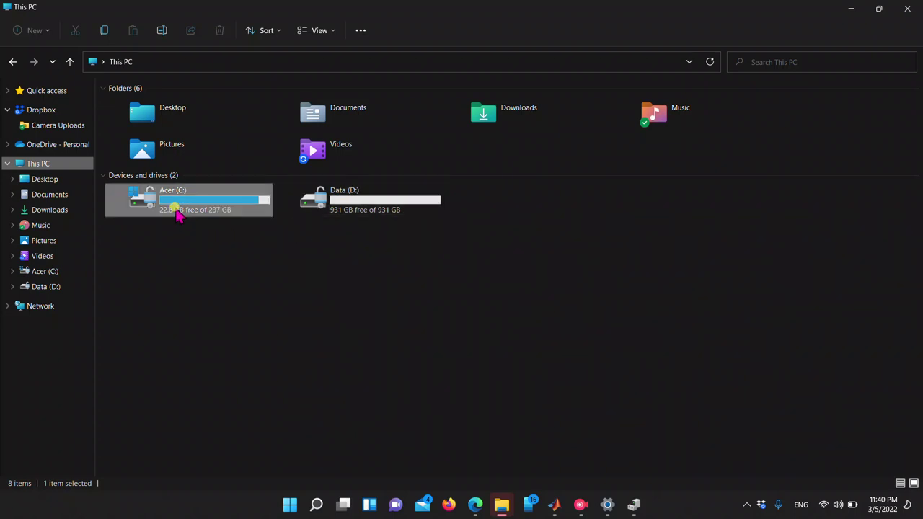
mouse_move(178, 215)
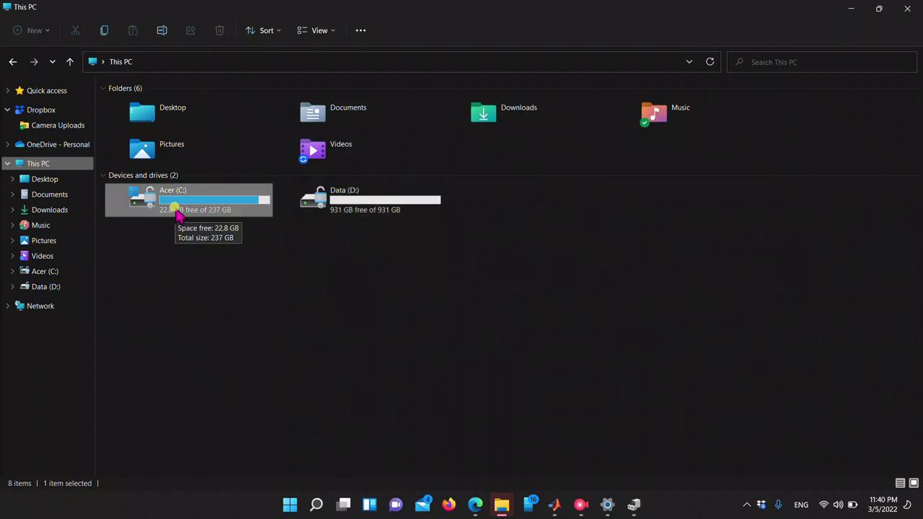
double_click(178, 215)
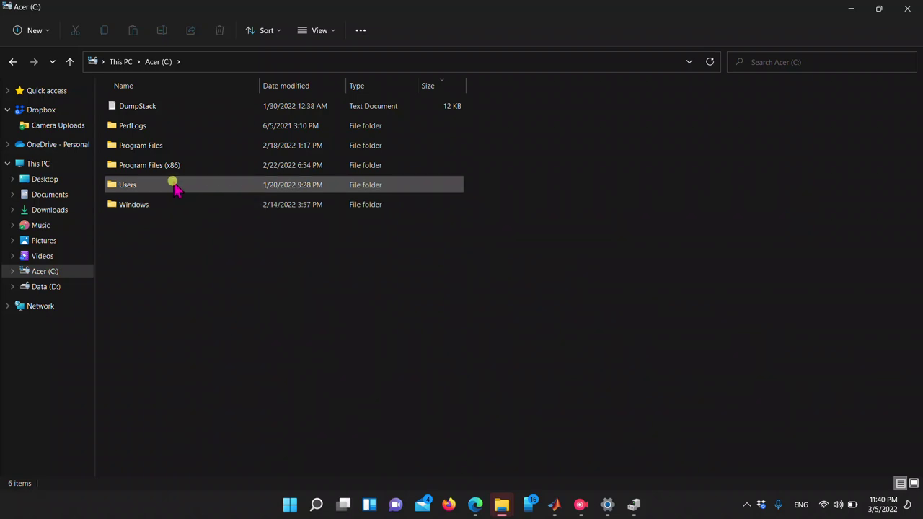
Step: Search Windows for the Storage settings and open them
click(290, 505)
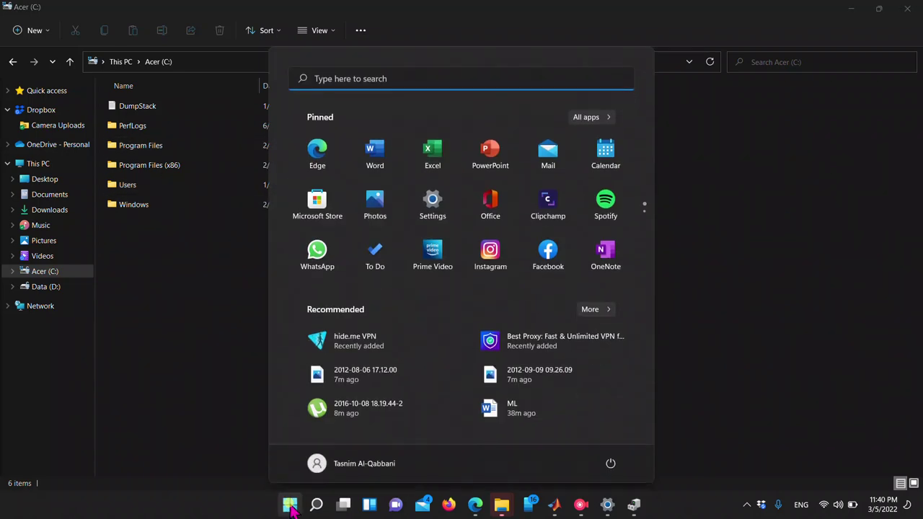
text(st)
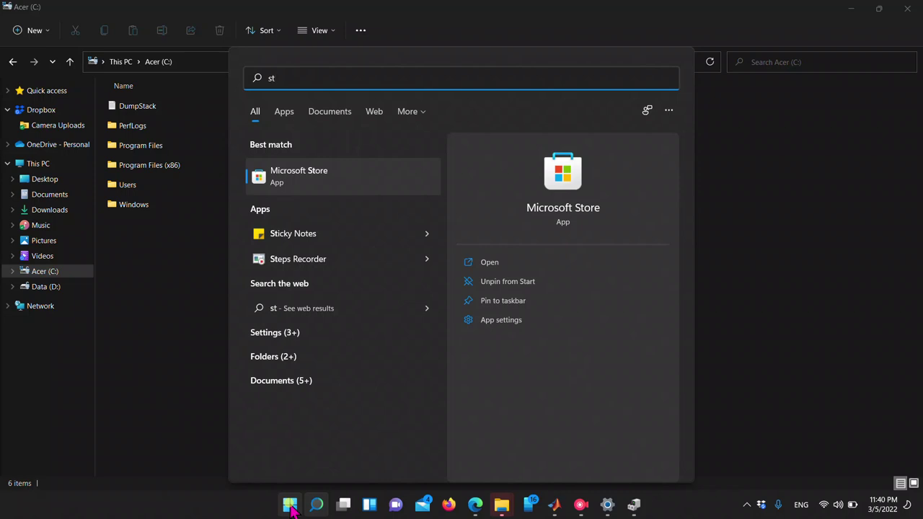
text(orage settings)
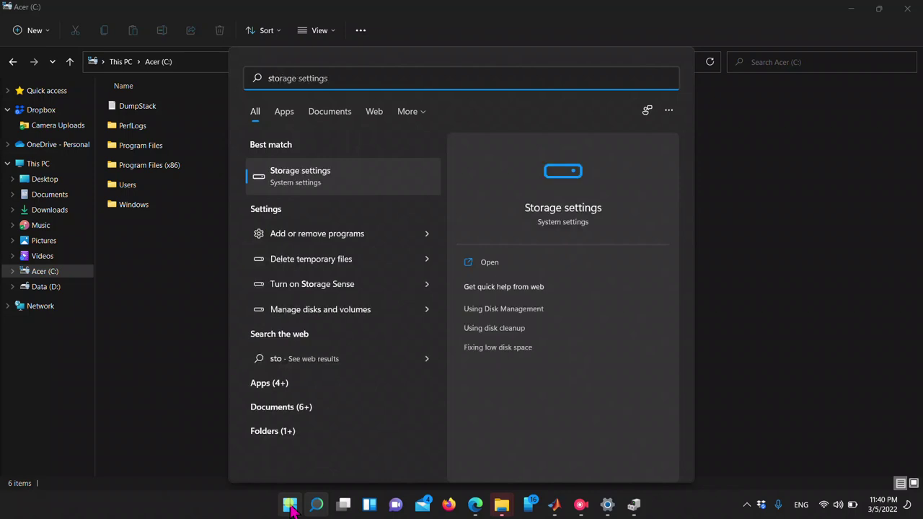
key(Return)
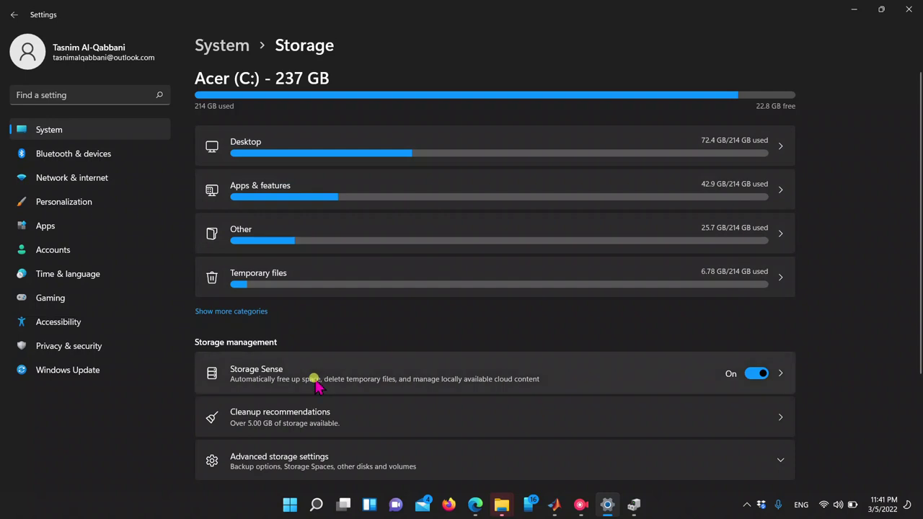
Step: Review the cleanup recommendations, mark all recent files under Large or unused files, and return to the Storage overview
click(315, 431)
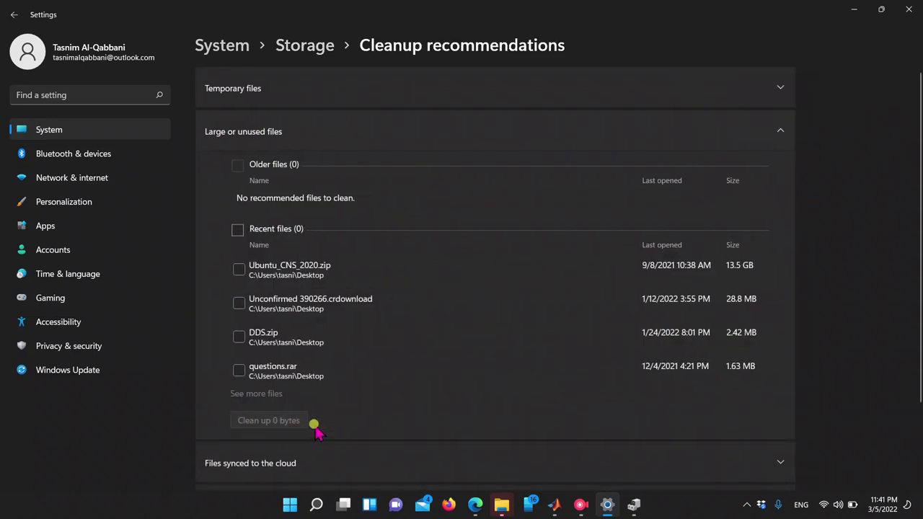
click(237, 228)
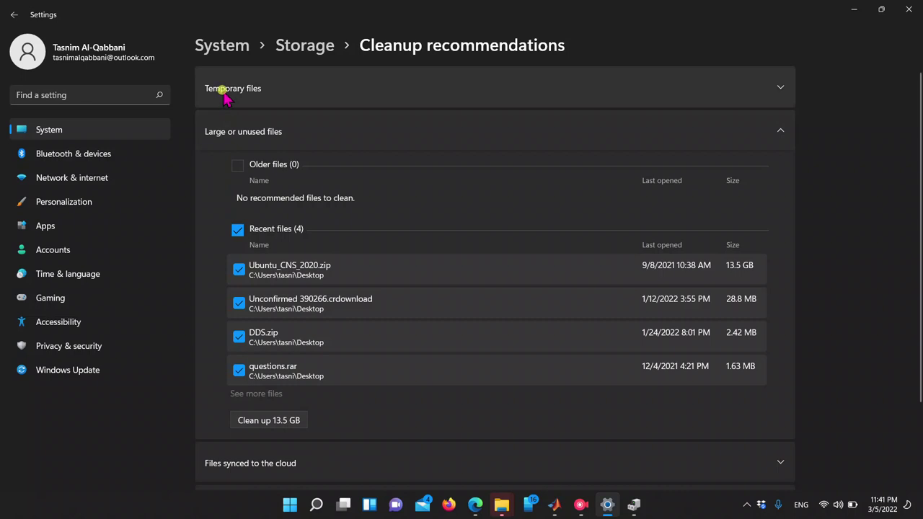
click(318, 54)
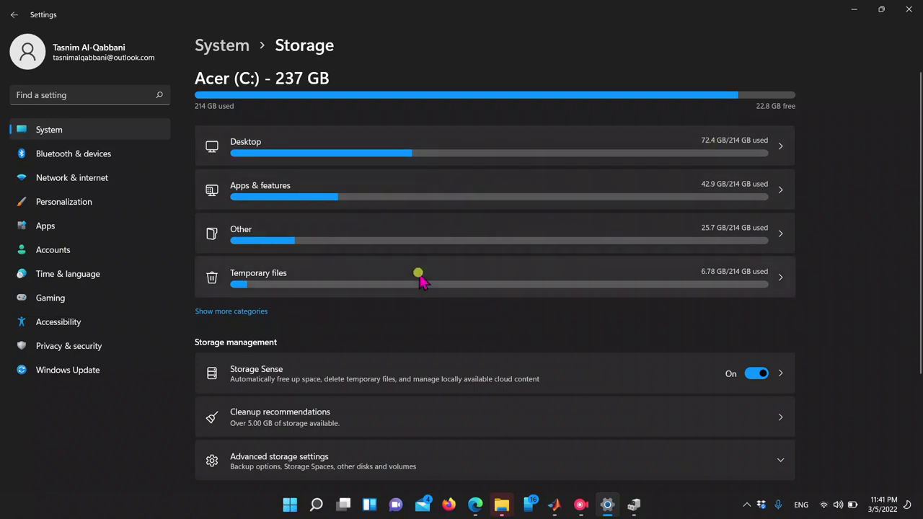
Step: Show all storage categories for the Acer (C:) drive and open the Other category
click(243, 312)
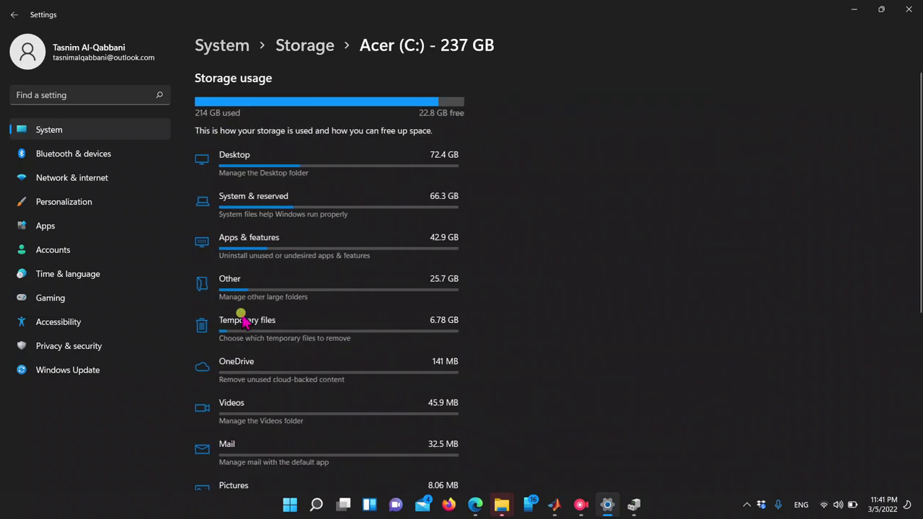
scroll(243, 319, down, 1)
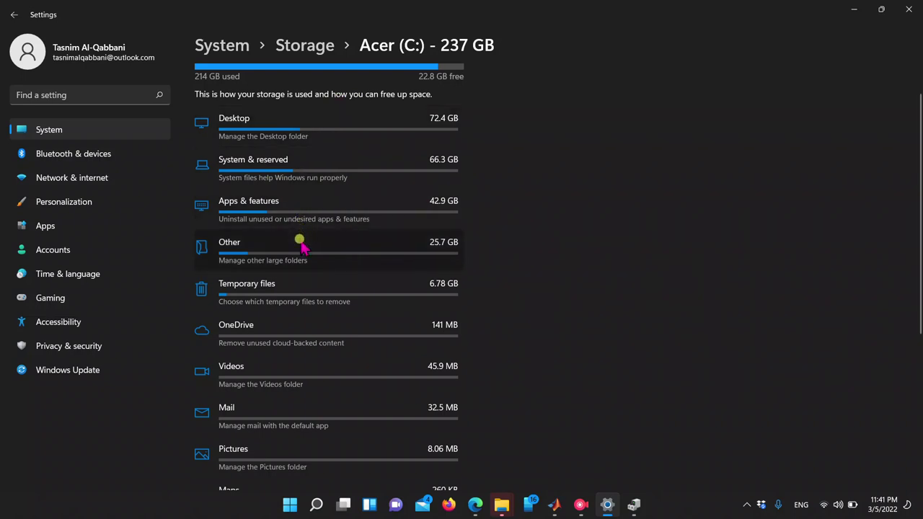
click(450, 247)
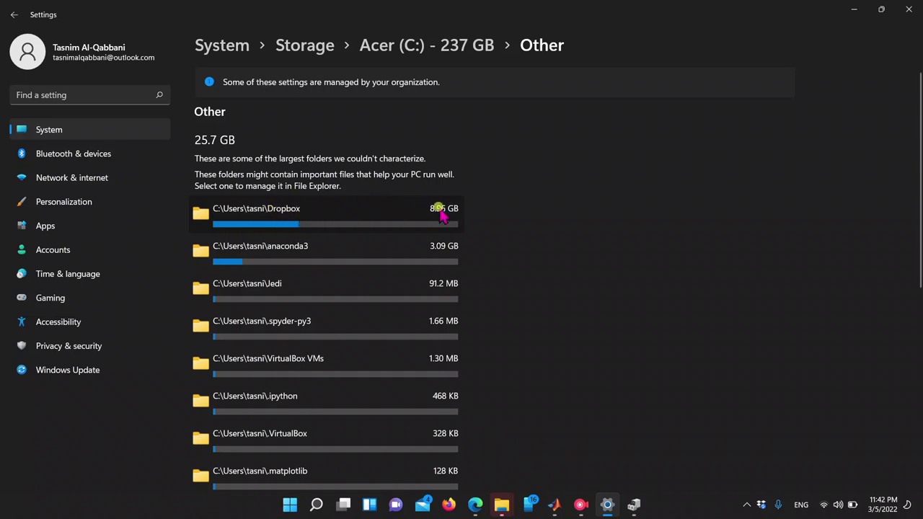
Step: Open the Dropbox folder from the largest folders list and look through the files in its Camera Uploads folder
click(407, 218)
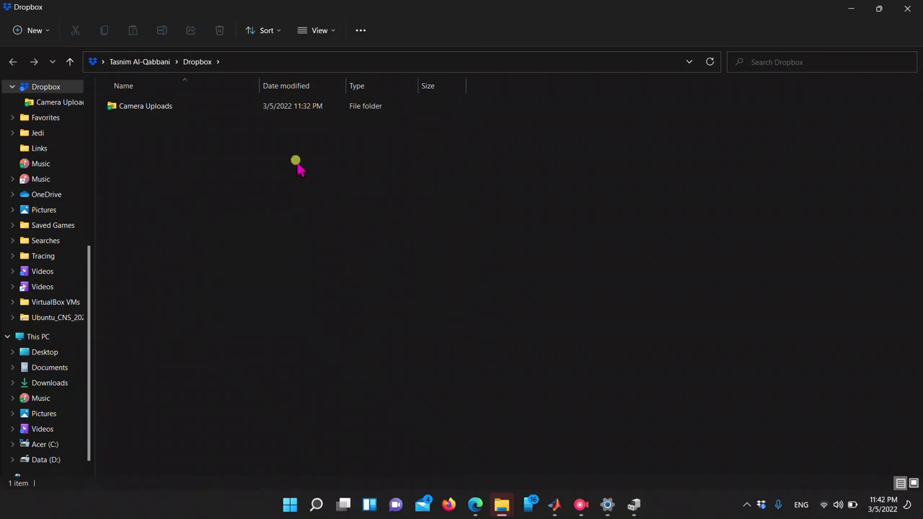
double_click(148, 106)
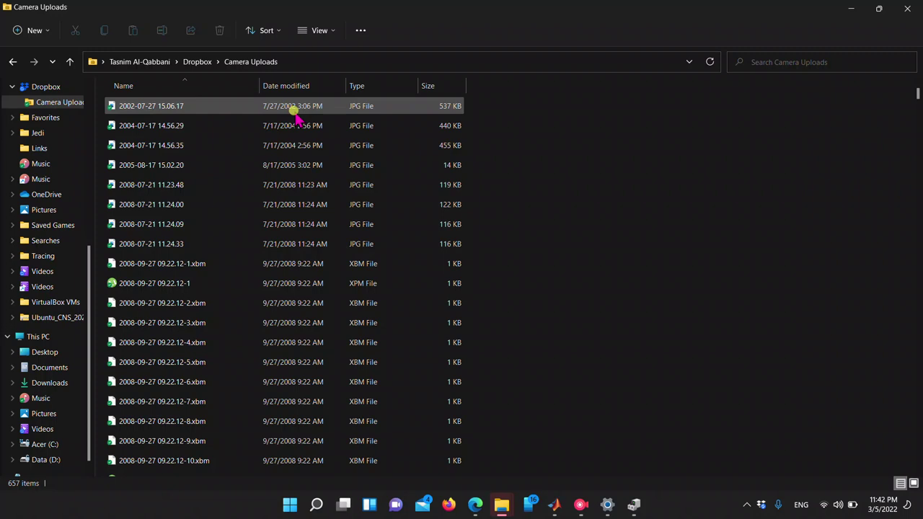
scroll(377, 225, down, 12)
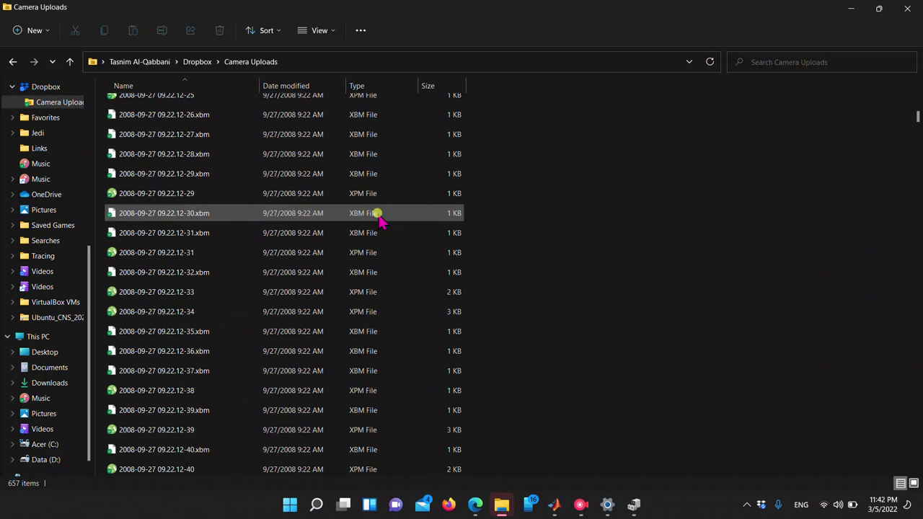
Step: Examine the types, dates and sizes of the files throughout the Camera Uploads folder
scroll(380, 223, up, 12)
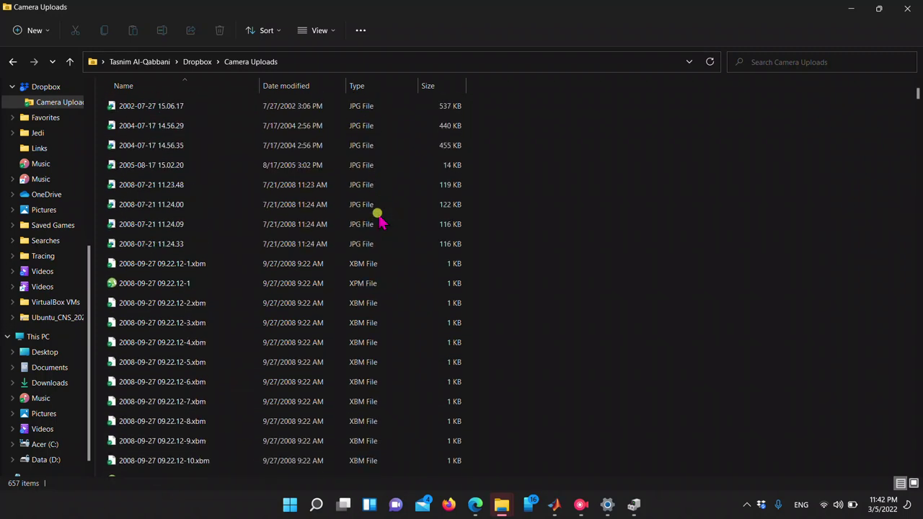
scroll(381, 217, down, 1)
scroll(381, 216, up, 1)
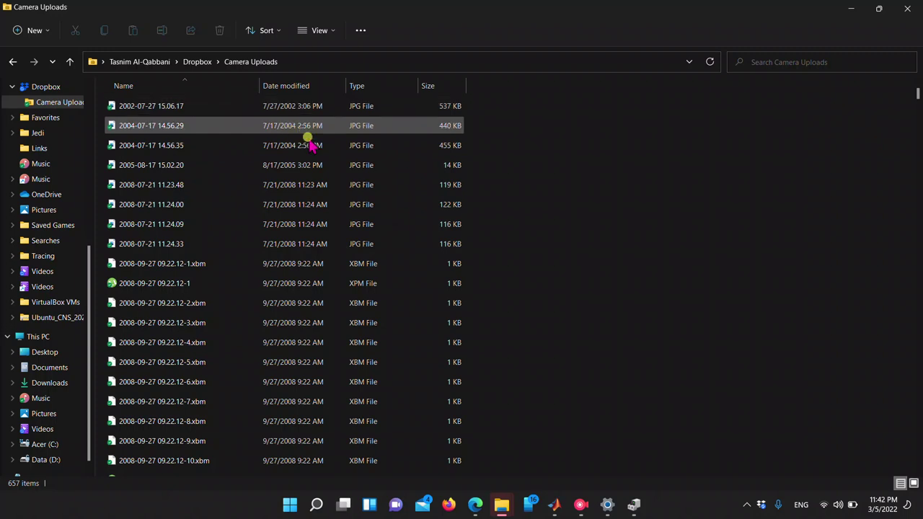
scroll(313, 149, down, 1)
scroll(312, 149, down, 2)
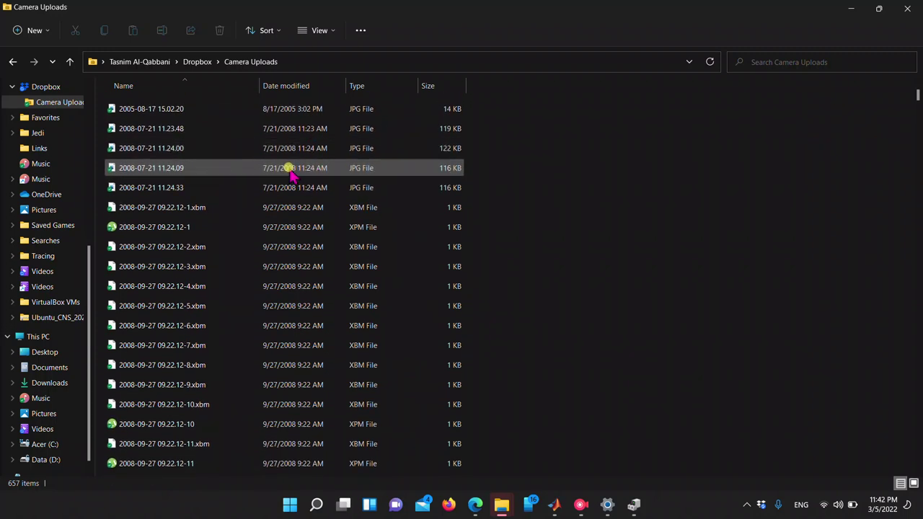
scroll(313, 181, down, 15)
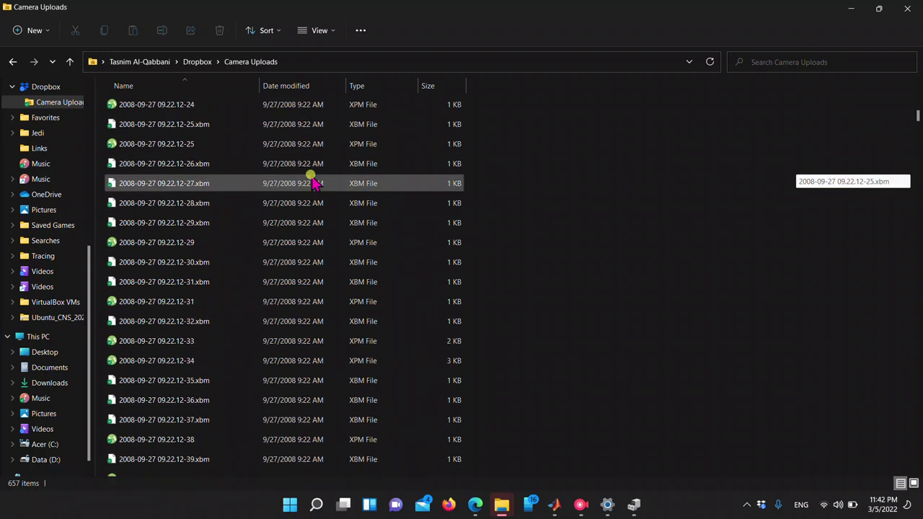
scroll(312, 180, down, 15)
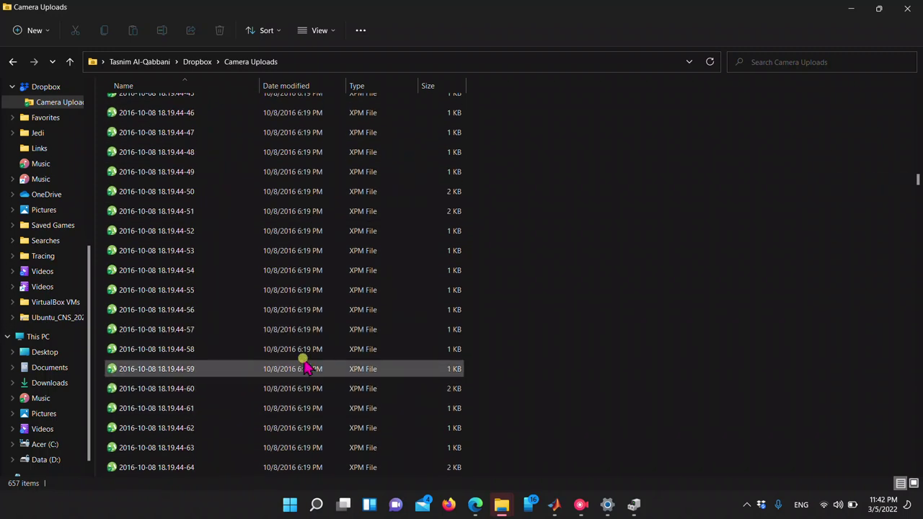
scroll(309, 363, down, 3)
scroll(302, 357, down, 15)
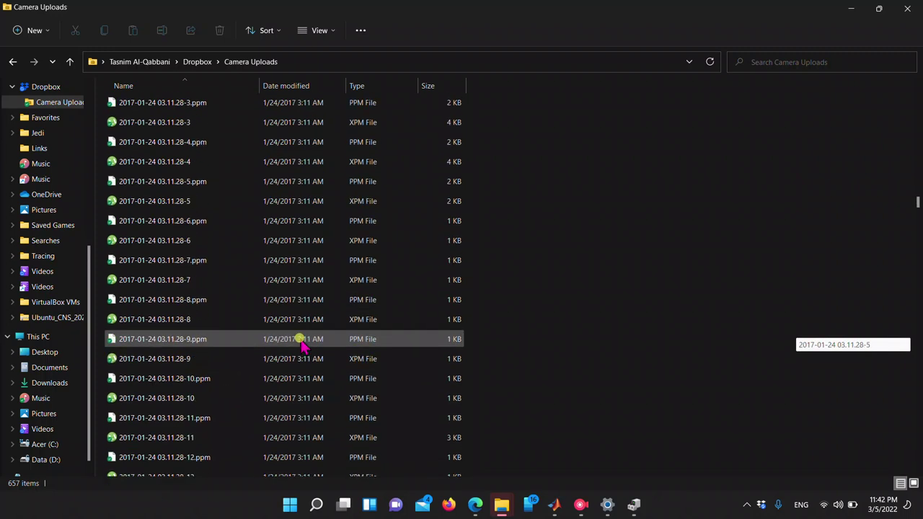
scroll(303, 346, down, 8)
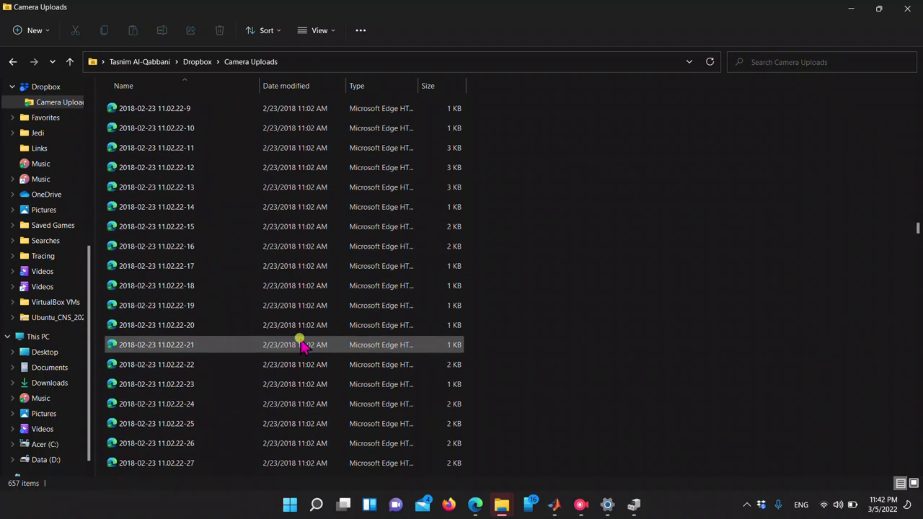
scroll(303, 346, down, 12)
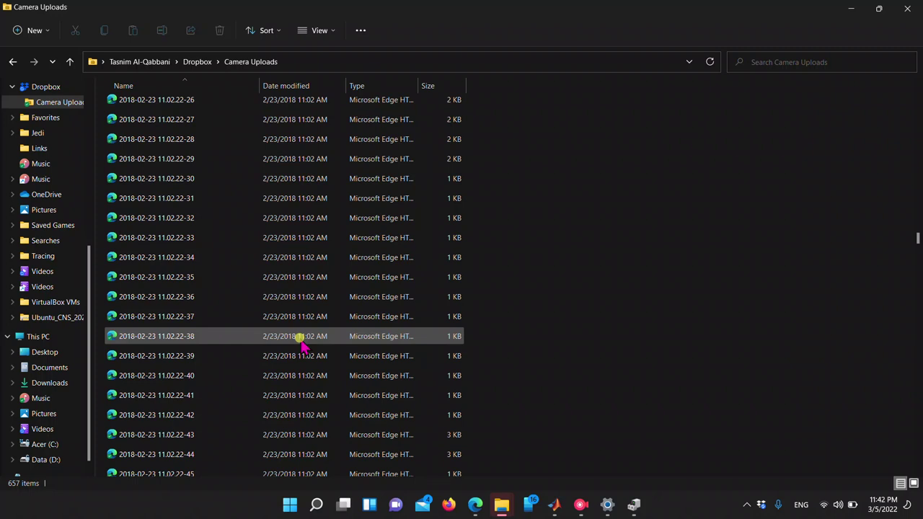
scroll(303, 346, down, 6)
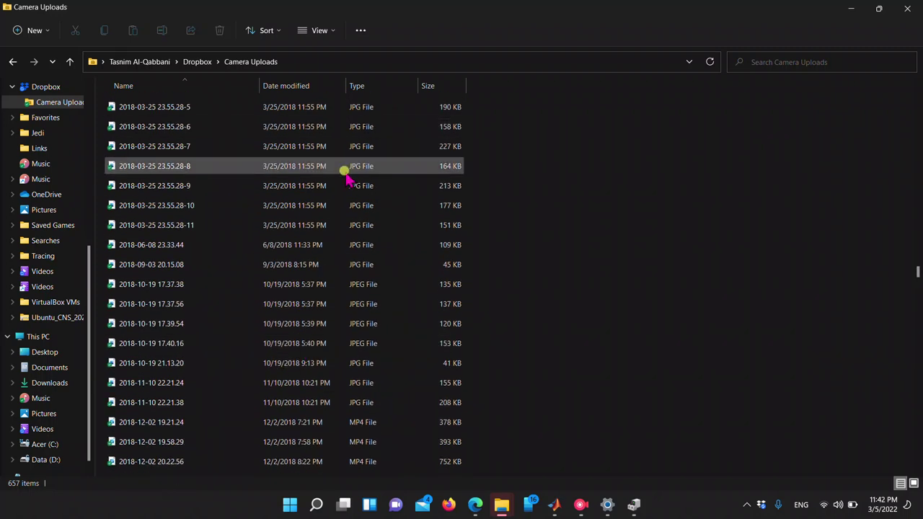
Step: Delete the Camera Uploads folder from Dropbox, retrying the deletion while it is in use and choosing to delete it everywhere
click(197, 62)
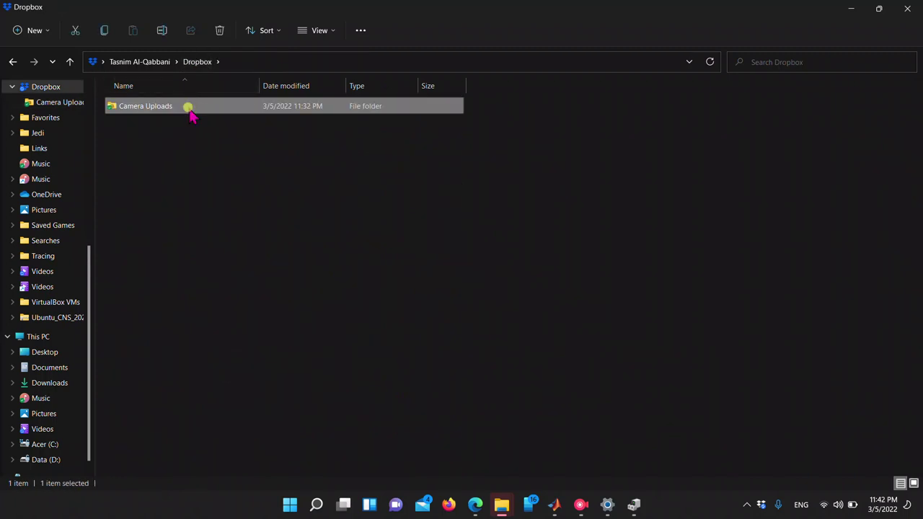
right_click(189, 108)
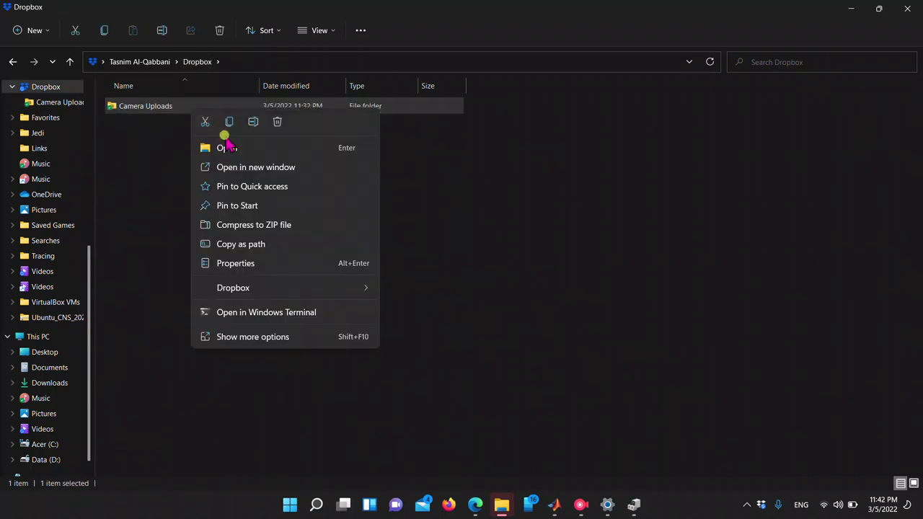
click(277, 122)
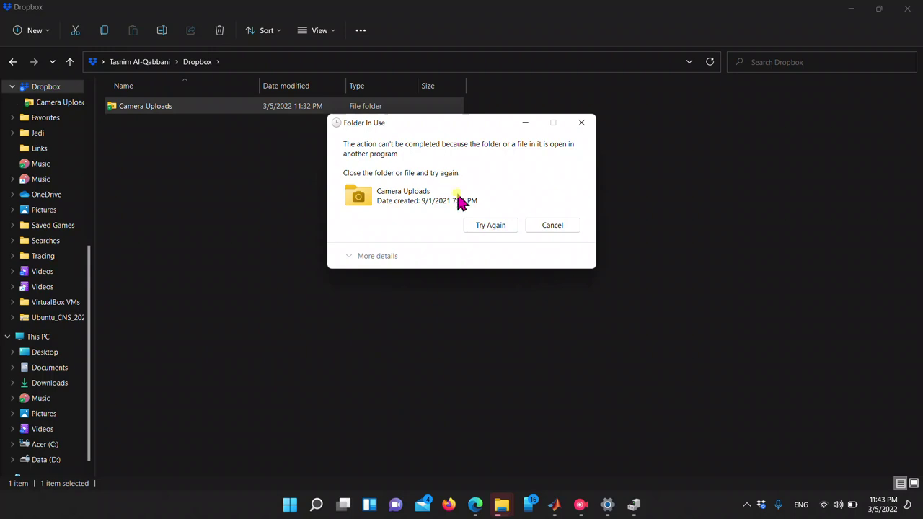
click(493, 226)
mouse_move(505, 504)
click(679, 405)
click(490, 225)
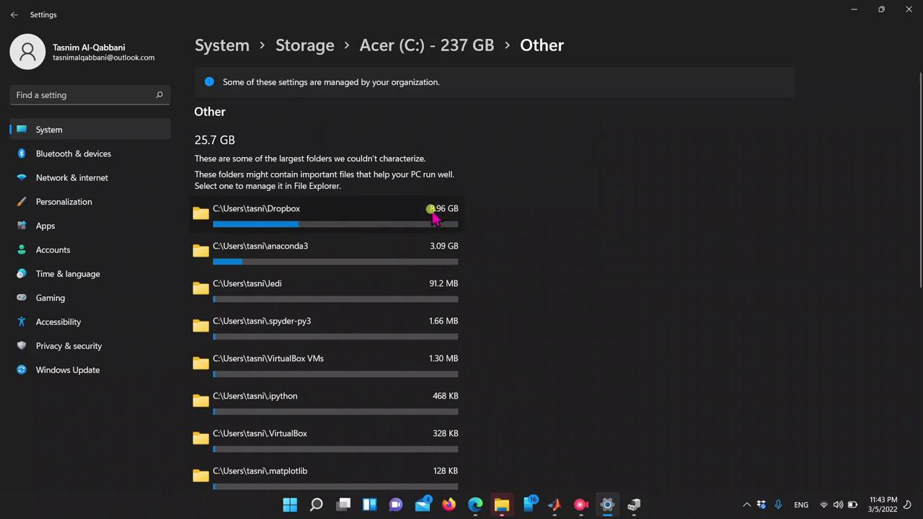
scroll(432, 215, down, 5)
scroll(433, 215, up, 5)
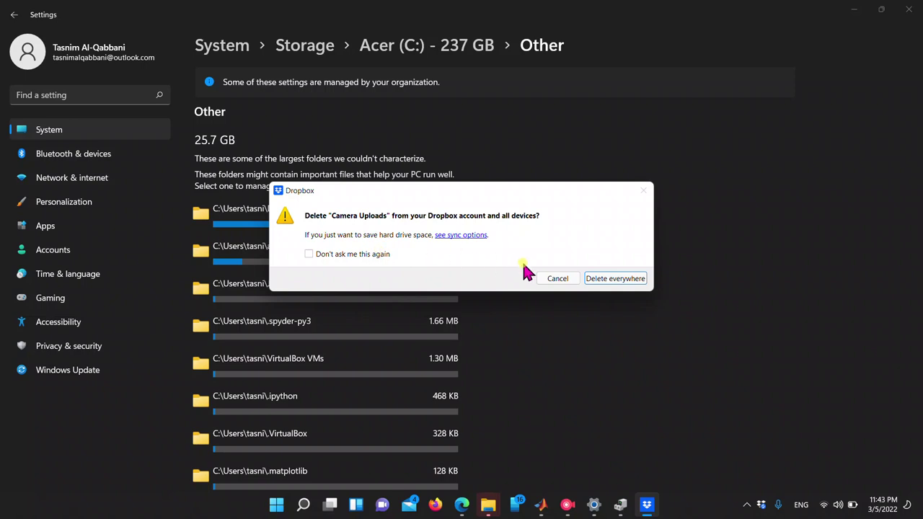
click(606, 281)
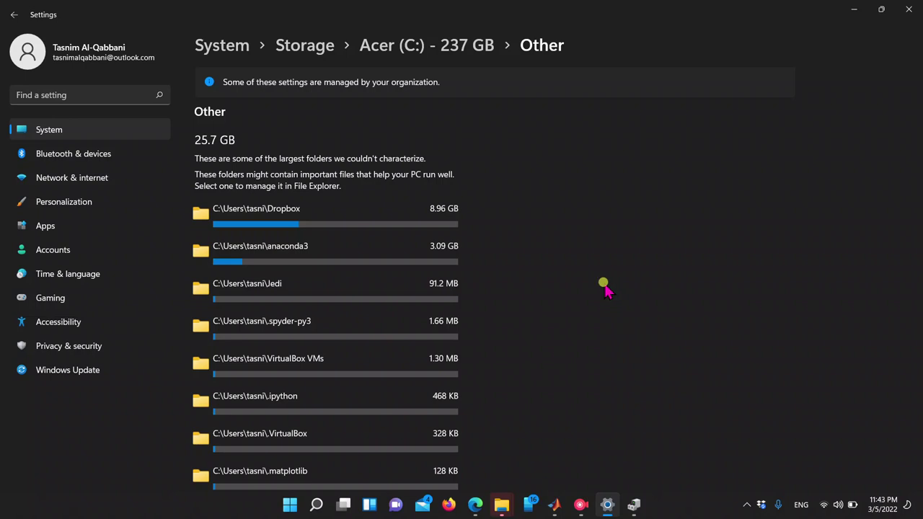
Step: Check the contents of the Dropbox folder and its parent user folder, and close the File Explorer window
click(438, 208)
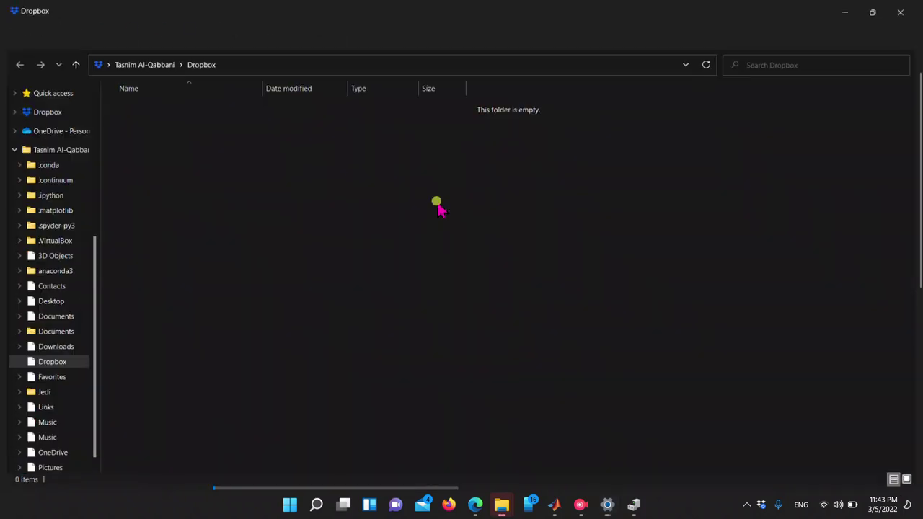
click(162, 62)
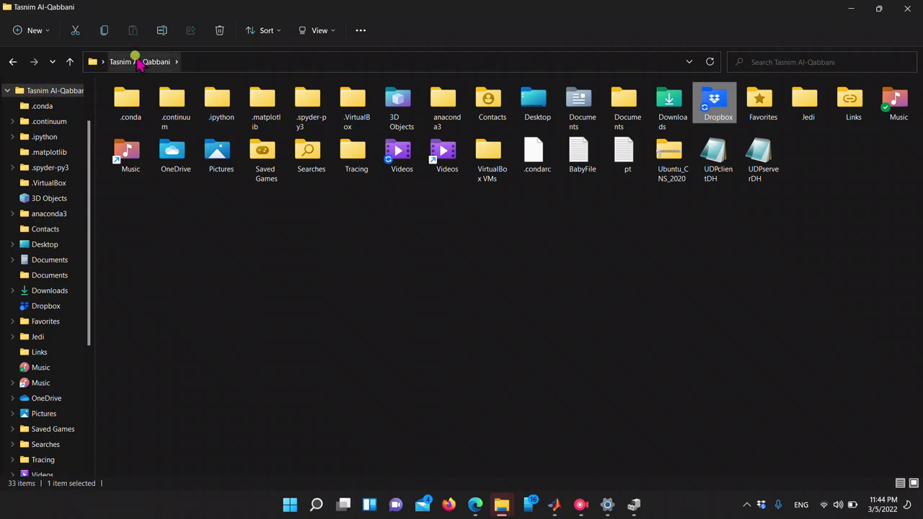
click(916, 7)
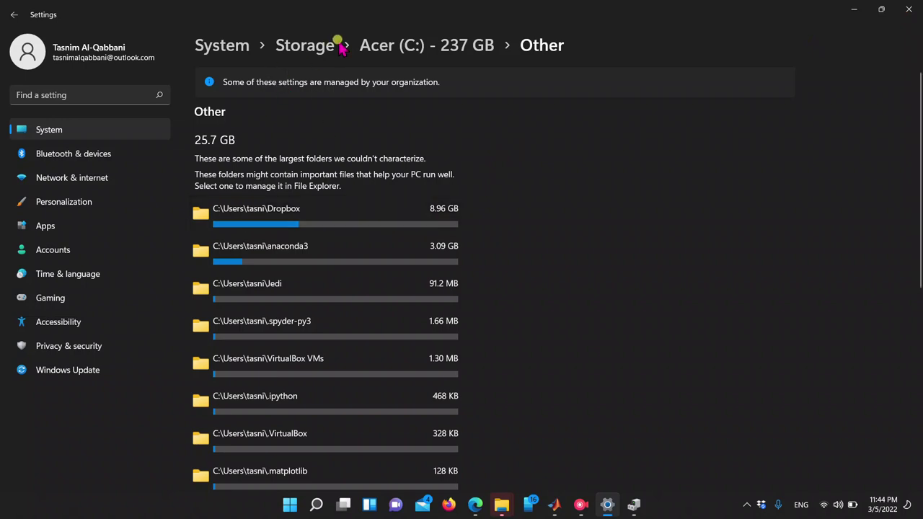
Step: Refresh the storage usage of the Acer (C:) drive and reopen the Other category
click(380, 45)
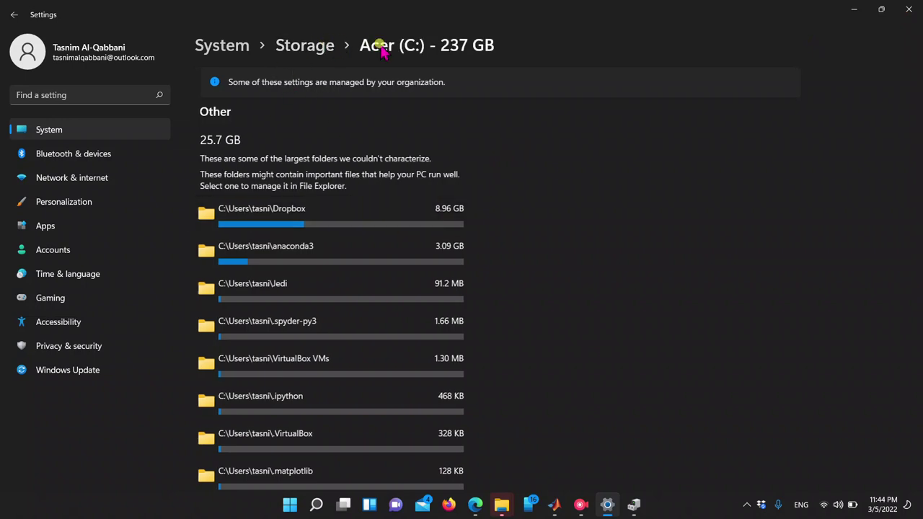
scroll(437, 332, down, 5)
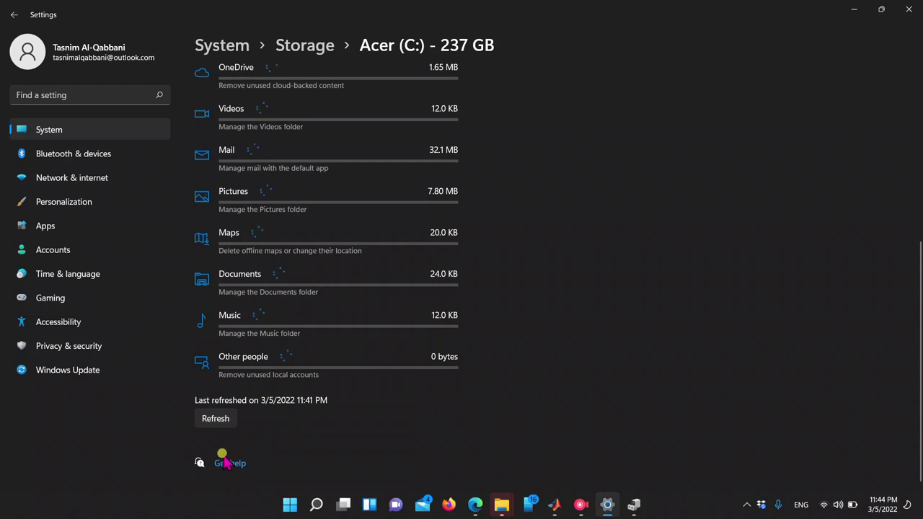
click(218, 418)
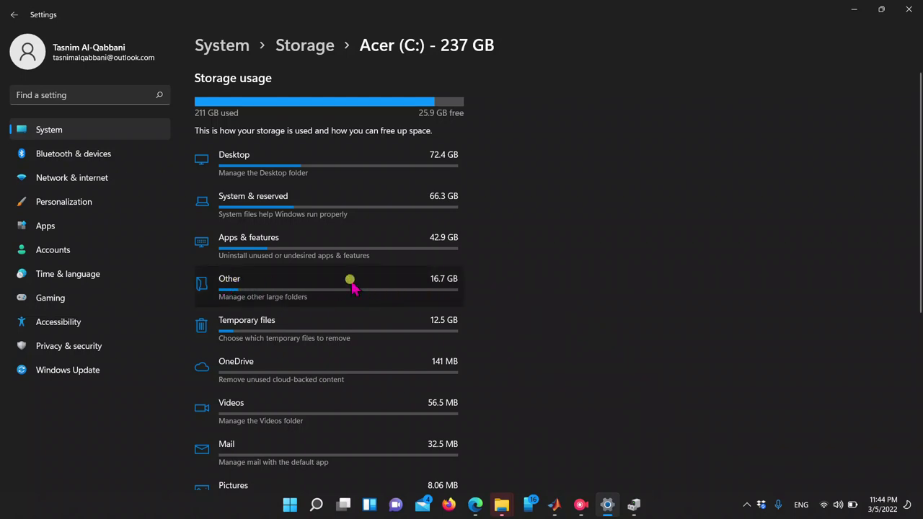
click(307, 288)
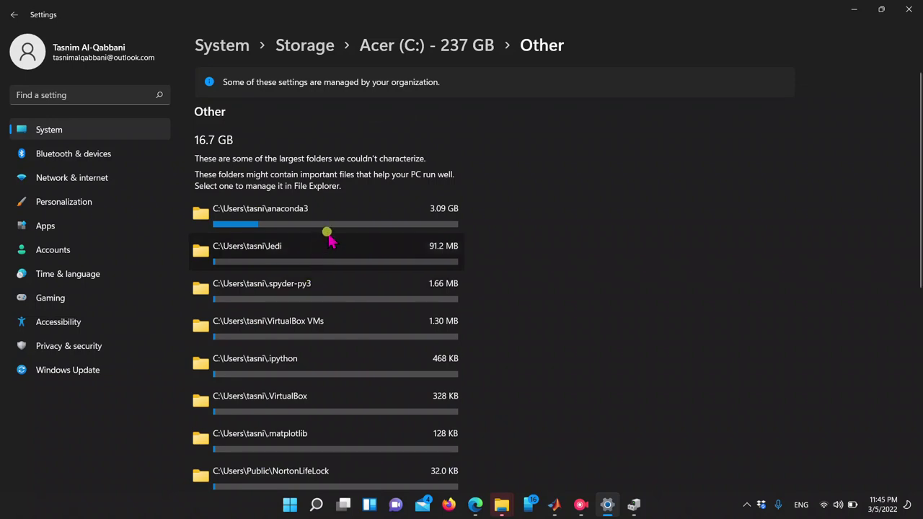
Step: Open the anaconda3 folder from the largest folders list, go up to its parent folder and delete anaconda3
click(302, 208)
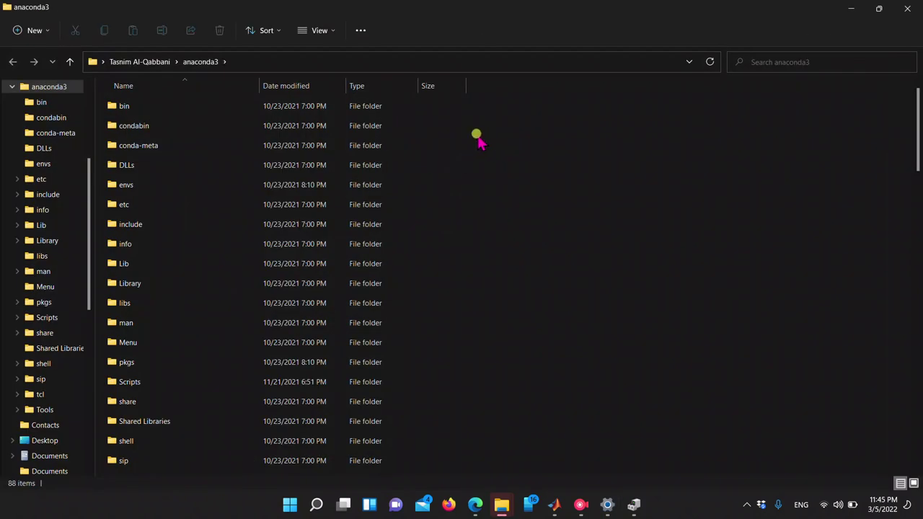
click(153, 63)
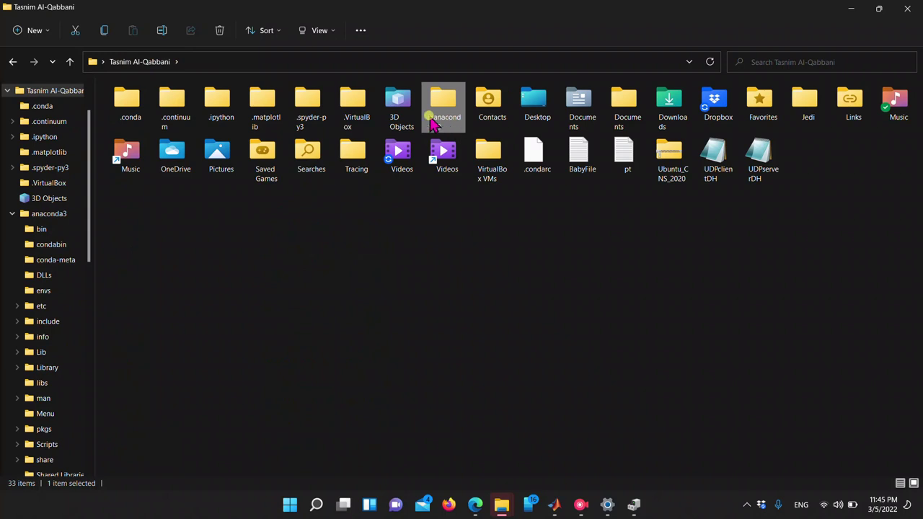
click(220, 30)
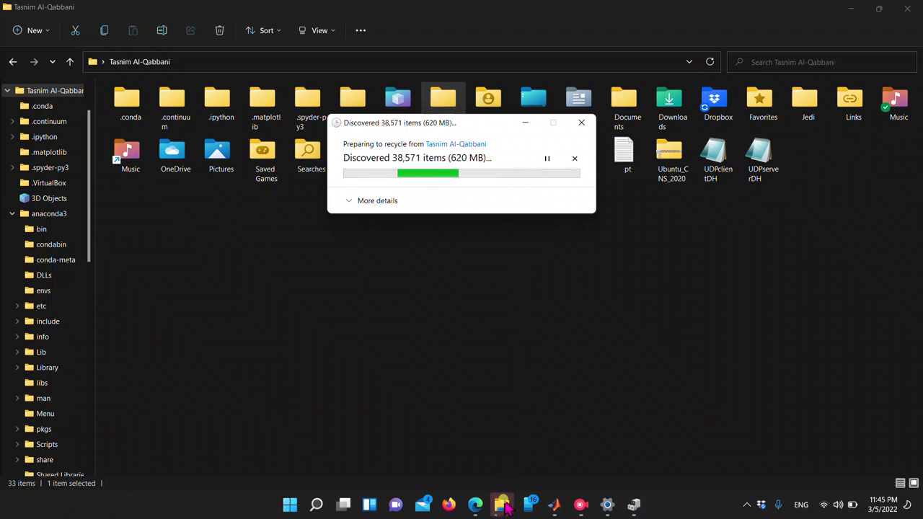
Step: Switch back to Settings, review the remaining folders in the Other category and return to the Acer (C:) storage overview
mouse_move(504, 501)
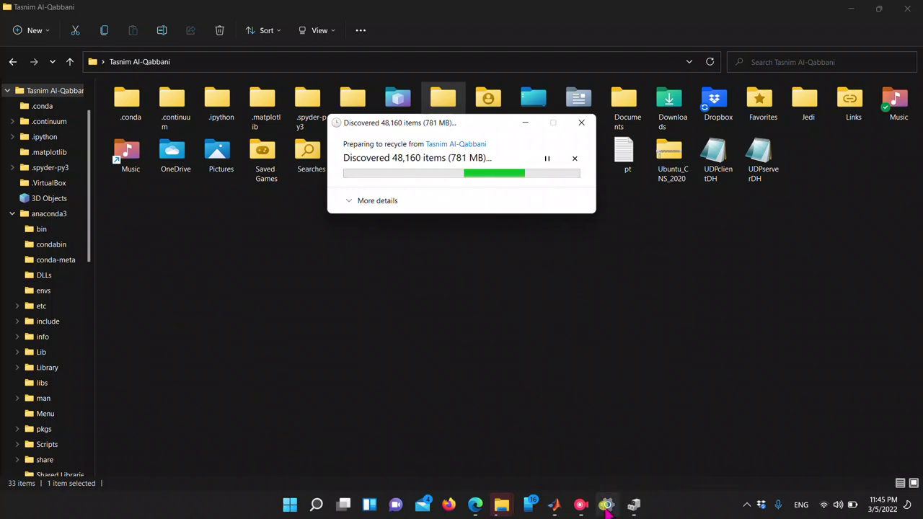
mouse_move(607, 504)
click(602, 454)
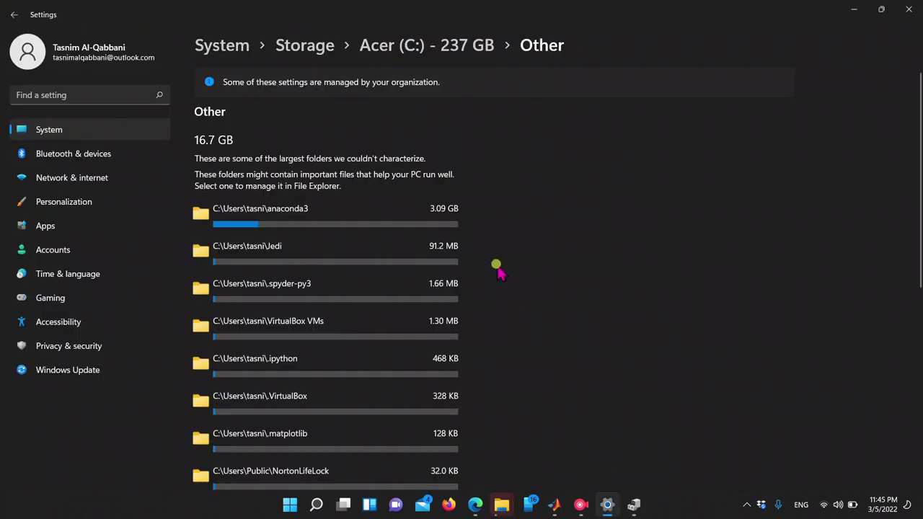
scroll(499, 270, down, 4)
scroll(497, 268, down, 2)
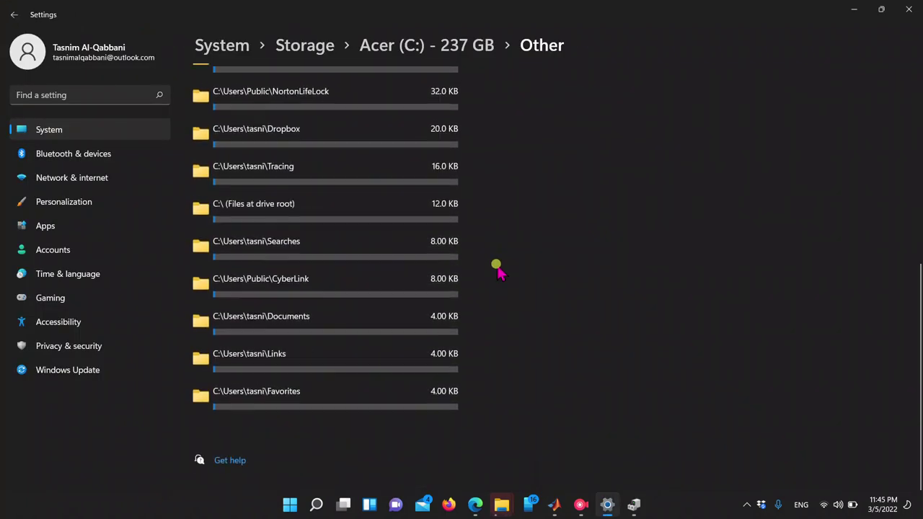
scroll(439, 330, up, 5)
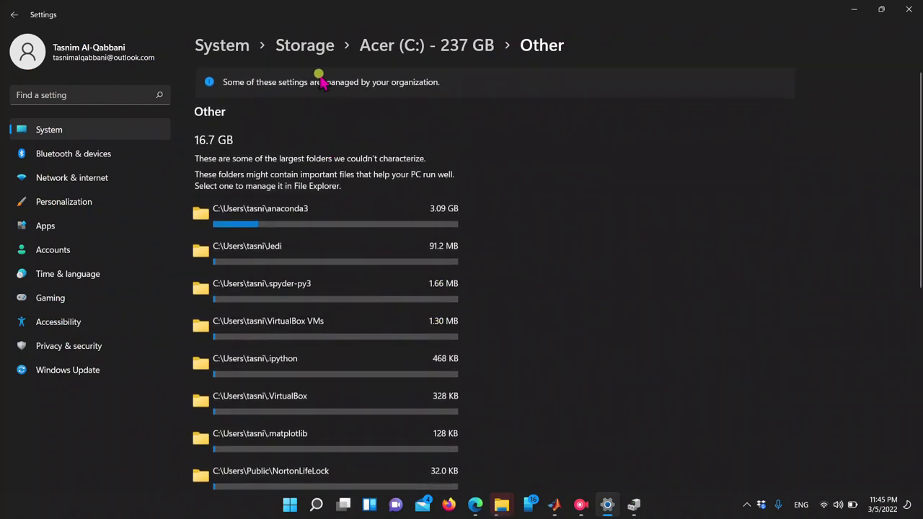
click(394, 45)
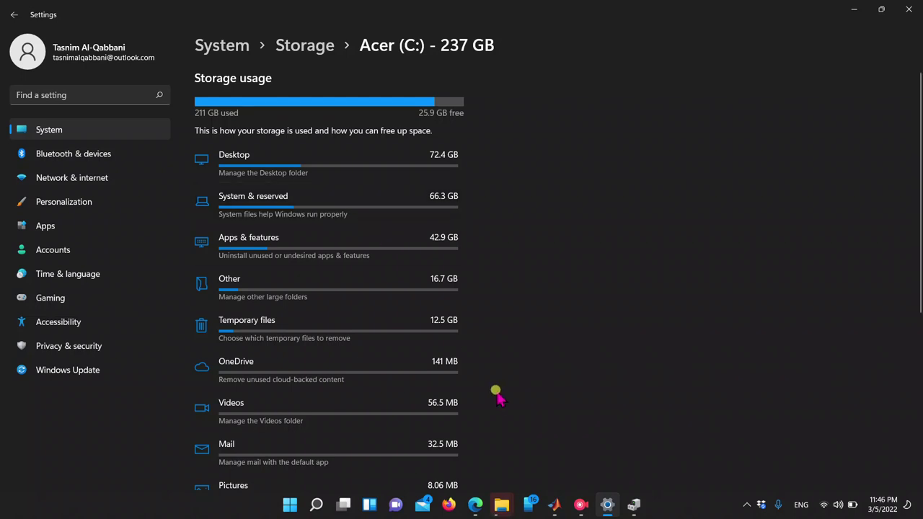
Step: Search Windows for Task Manager, open it to check the memory use of running processes, and return to Settings
mouse_move(605, 508)
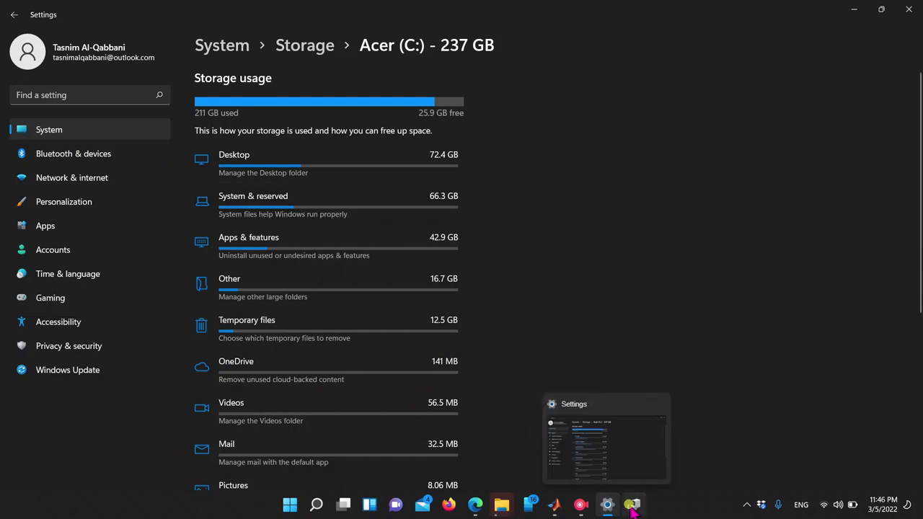
click(317, 505)
click(317, 504)
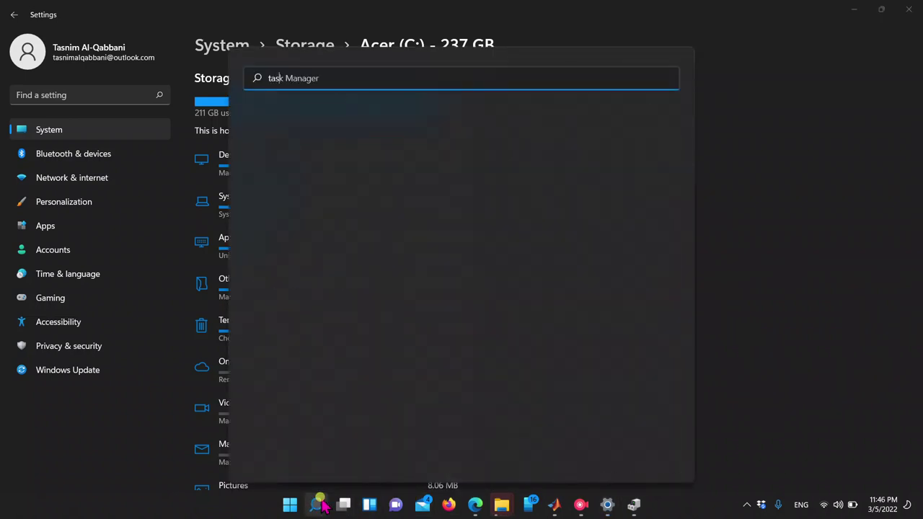
click(306, 168)
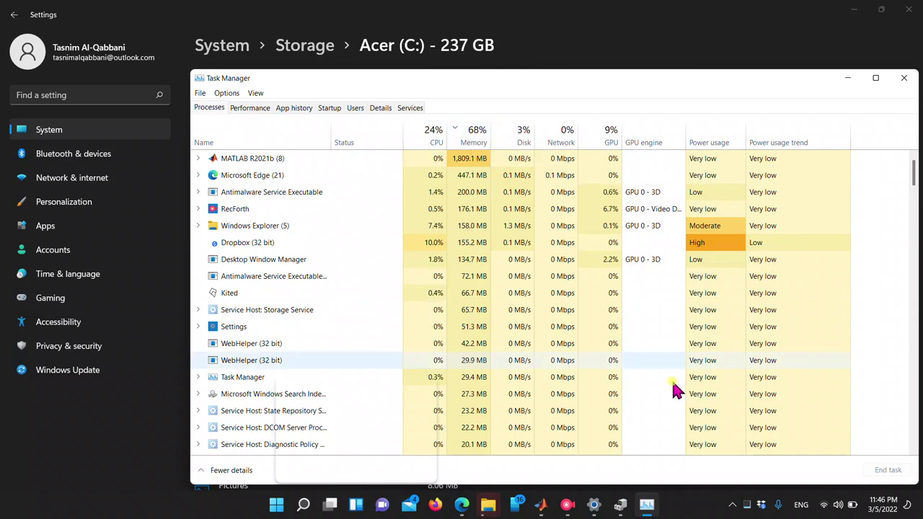
mouse_move(745, 509)
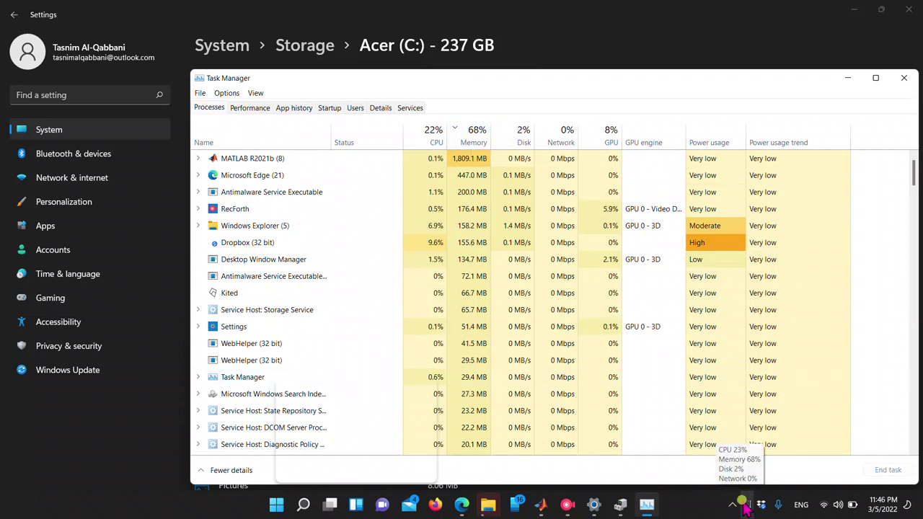
click(746, 509)
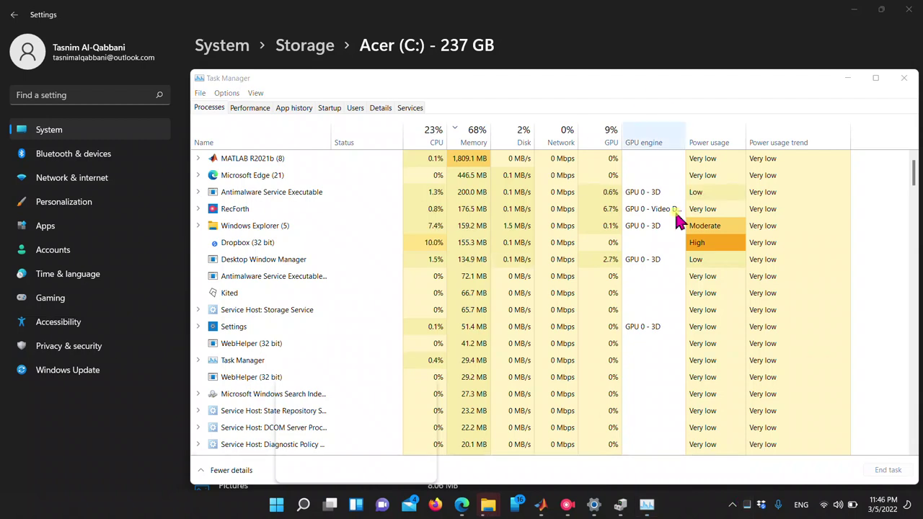
click(537, 31)
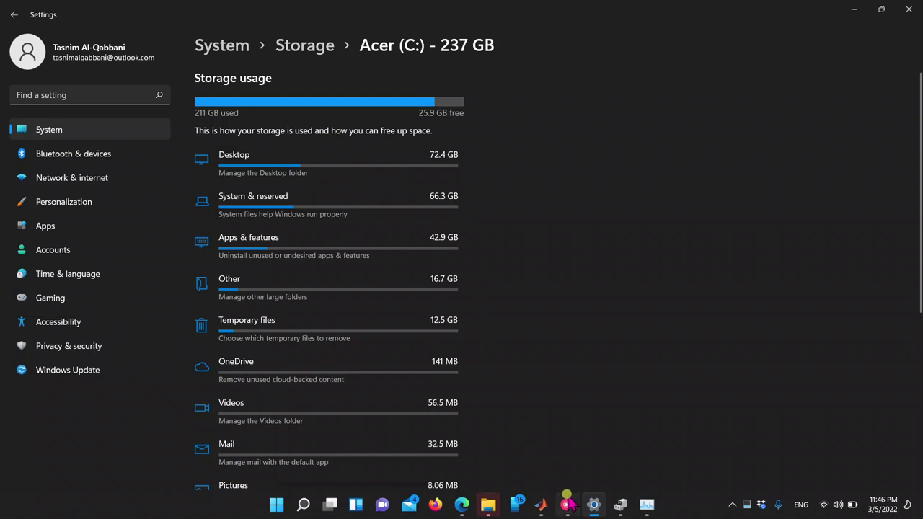
mouse_move(566, 504)
click(585, 469)
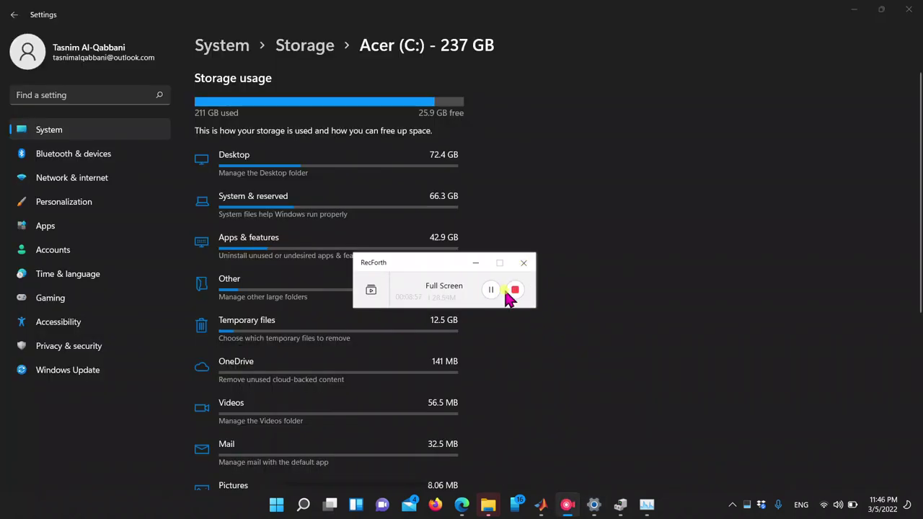